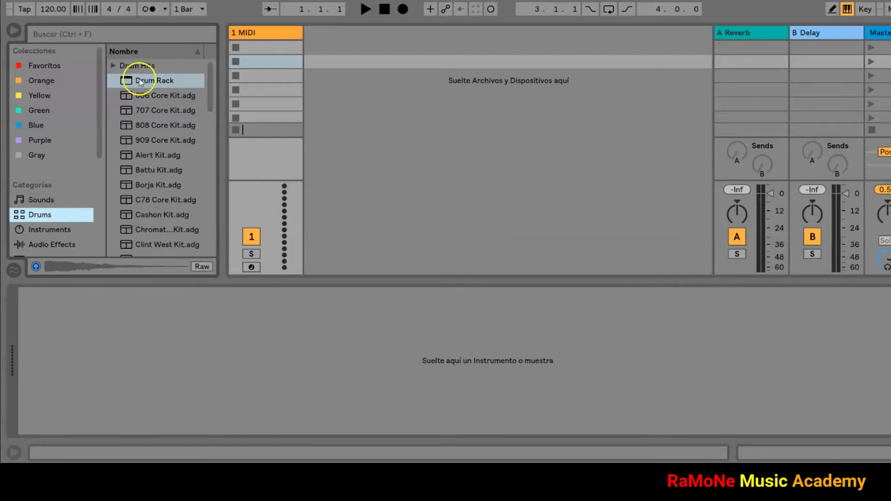
Load an empty Drum Rack onto the MIDI track and look through its pads up to the highest octave
double_click(139, 82)
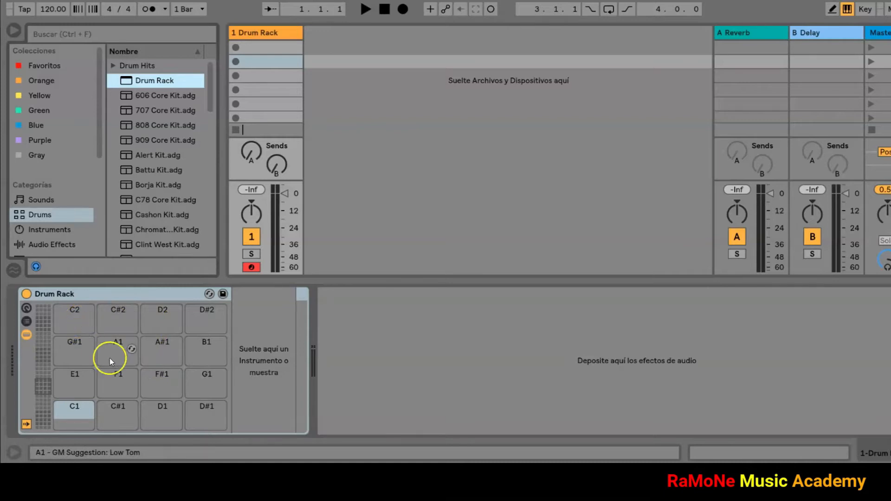
scroll(124, 354, "up", 4)
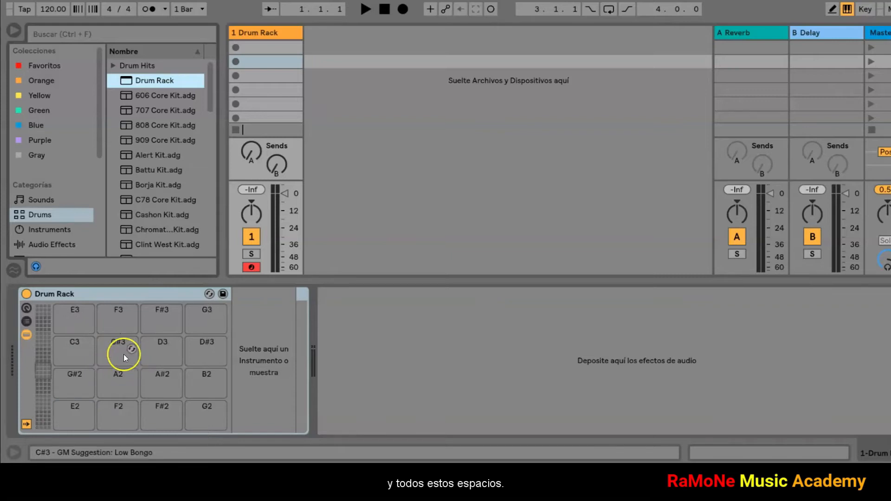
scroll(100, 356, "up", 15)
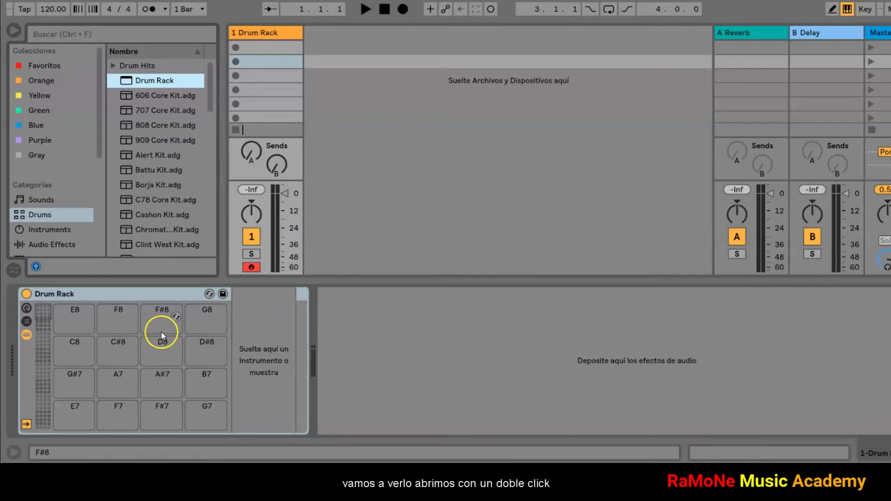
Create a MIDI clip in the first slot of the Drum Rack track and view the lower notes in its piano roll
double_click(263, 46)
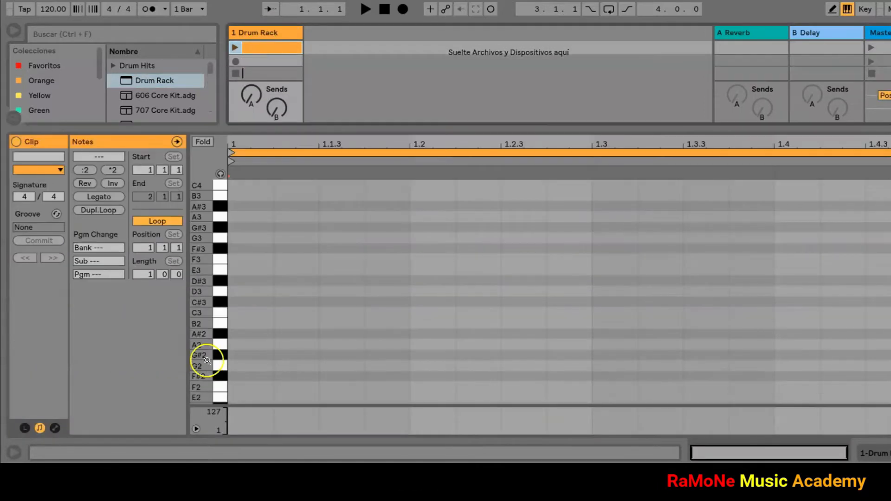
scroll(201, 357, "down", 5)
scroll(199, 335, "down", 9)
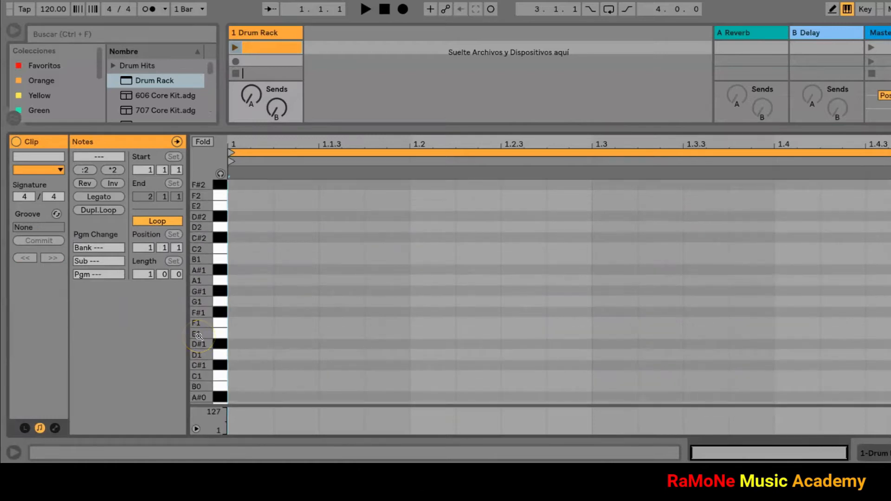
Compare the Drum Rack's lowest and highest pads with the clip's piano roll range, from C-2 to G8
left_click(284, 31)
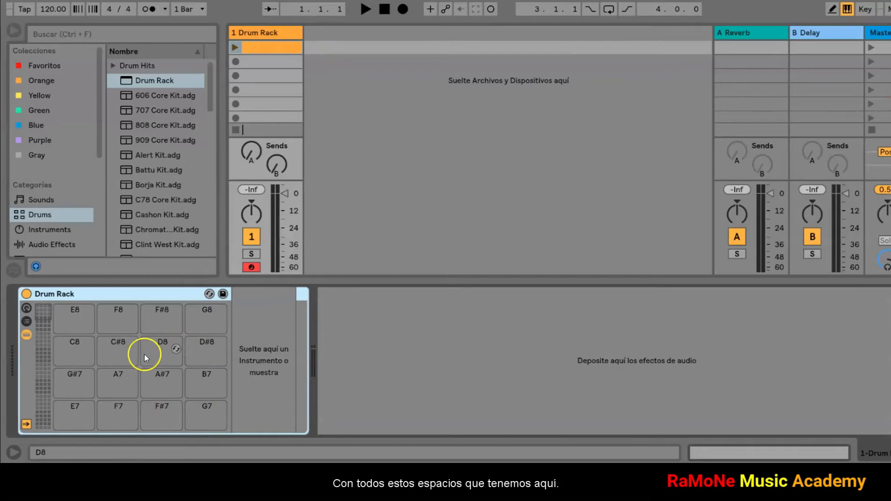
scroll(163, 357, "down", 15)
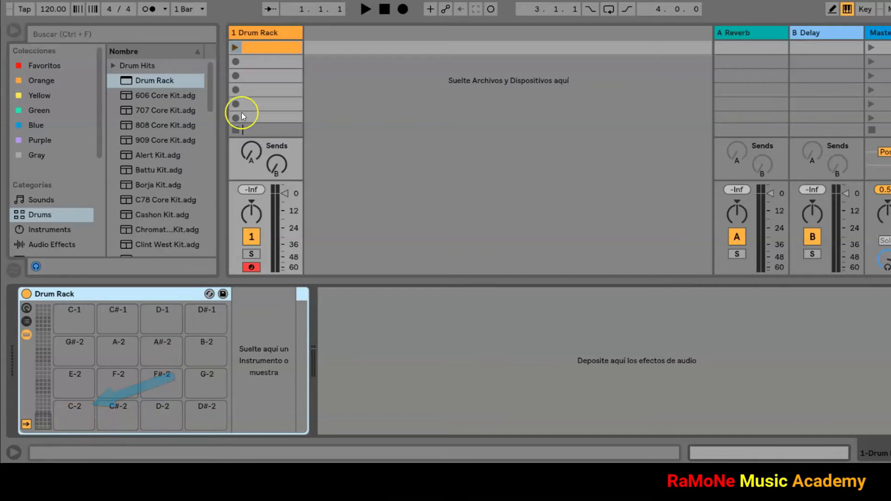
double_click(252, 47)
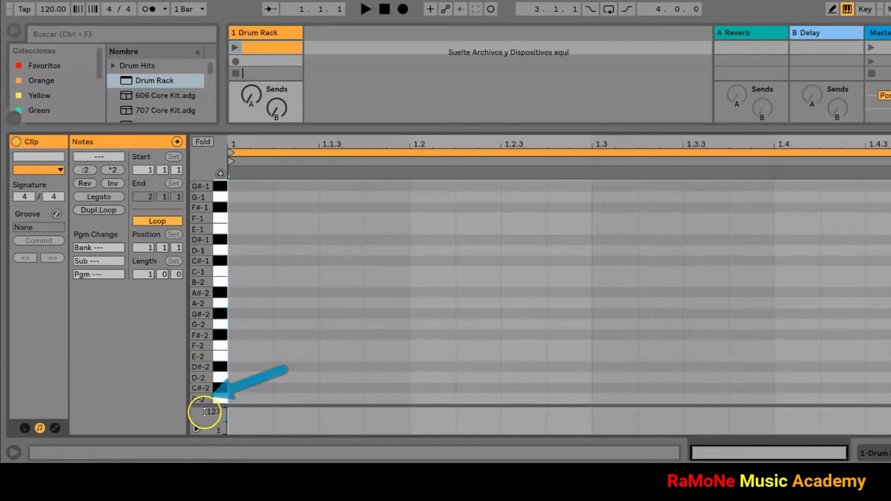
scroll(220, 332, "up", 7)
scroll(221, 332, "up", 20)
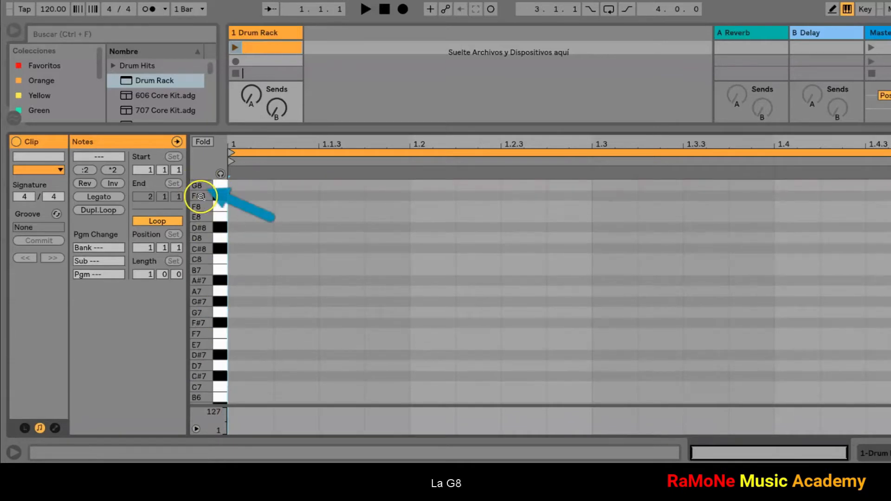
left_click(279, 29)
scroll(148, 325, "up", 20)
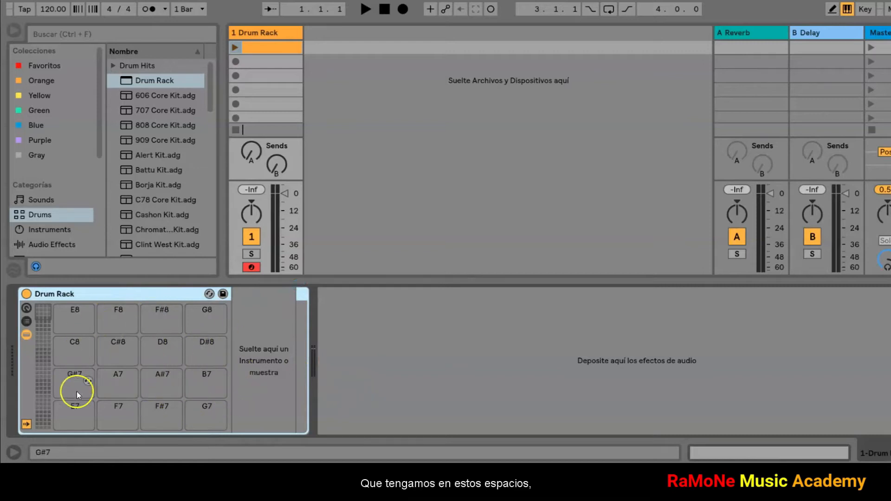
Reopen the MIDI clip and audition the notes A7, C8 and E8 on the piano roll keys
double_click(258, 47)
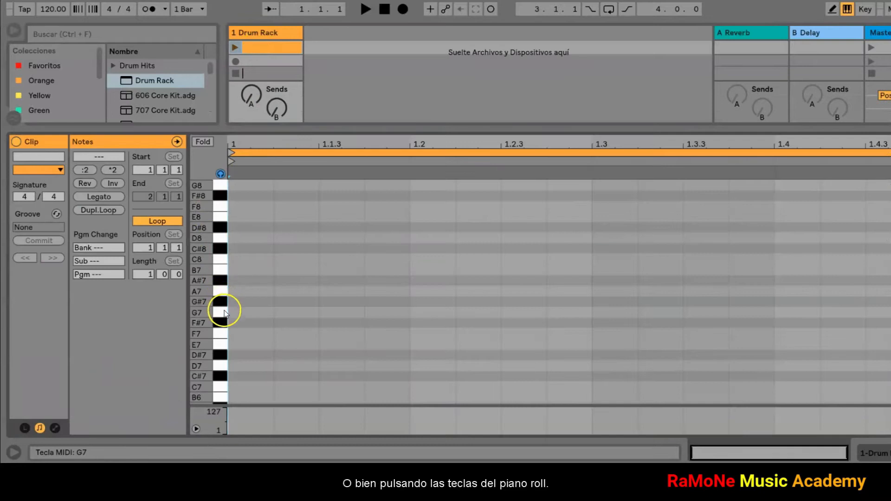
left_click(219, 292)
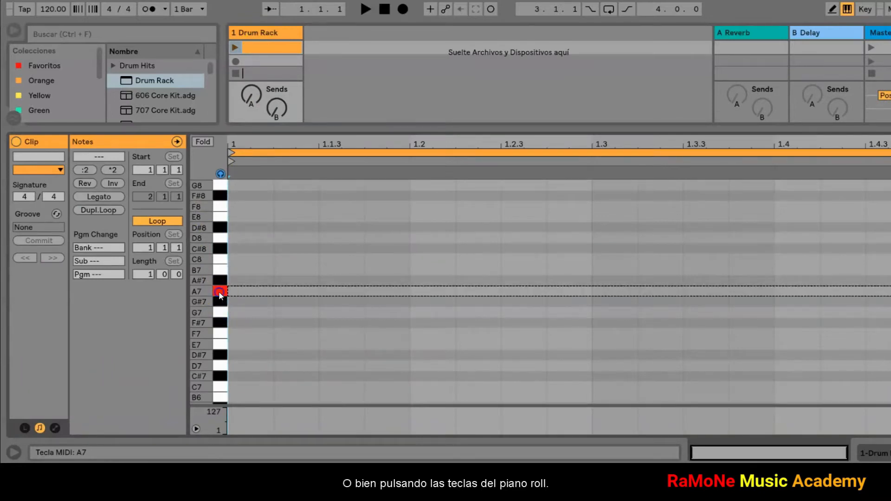
left_click(220, 259)
left_click(220, 216)
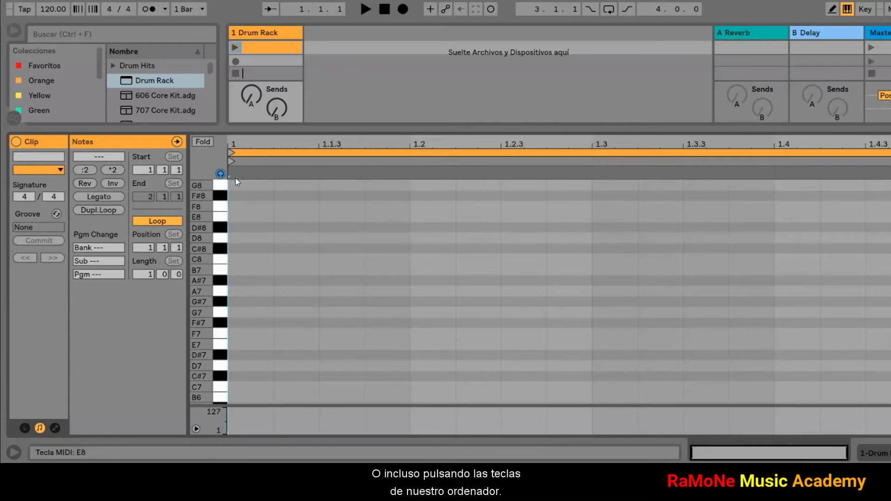
Enable the computer MIDI keyboard for playing notes
left_click(255, 301)
key("m")
left_click(274, 289)
left_click(288, 263)
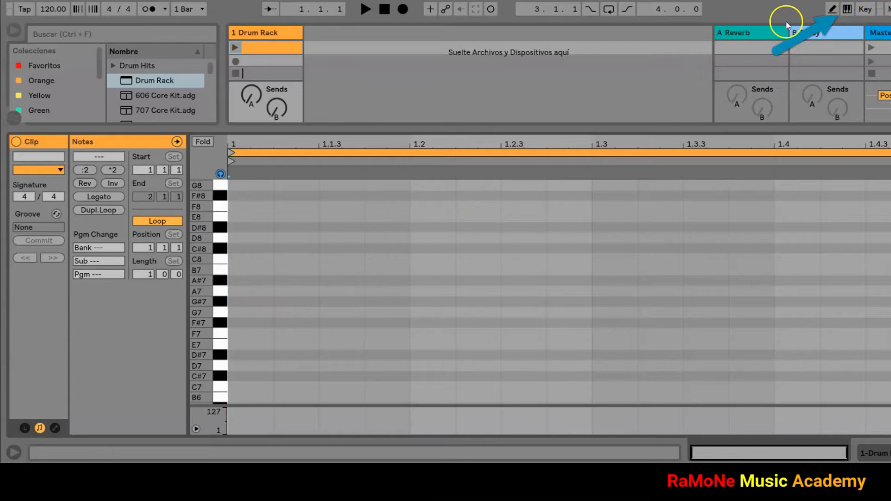
left_click(848, 11)
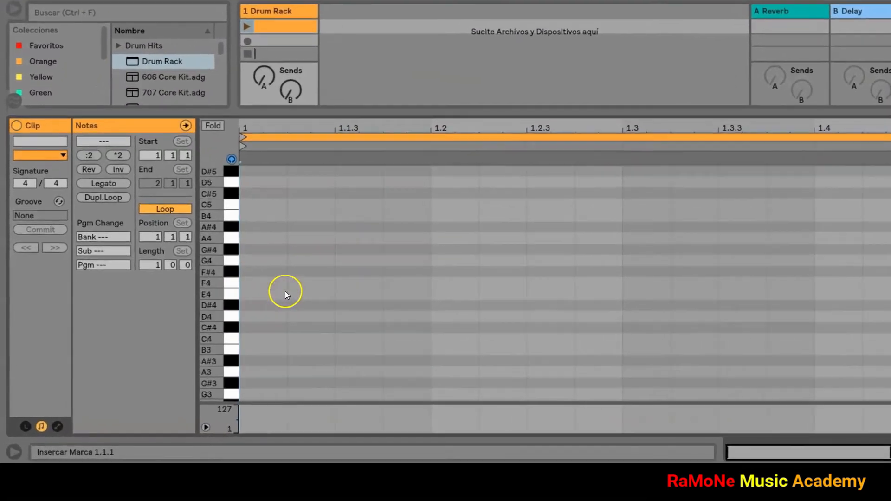
Play notes around C3 from the computer keyboard and find them in the clip's piano roll
scroll(261, 310, "down", 10)
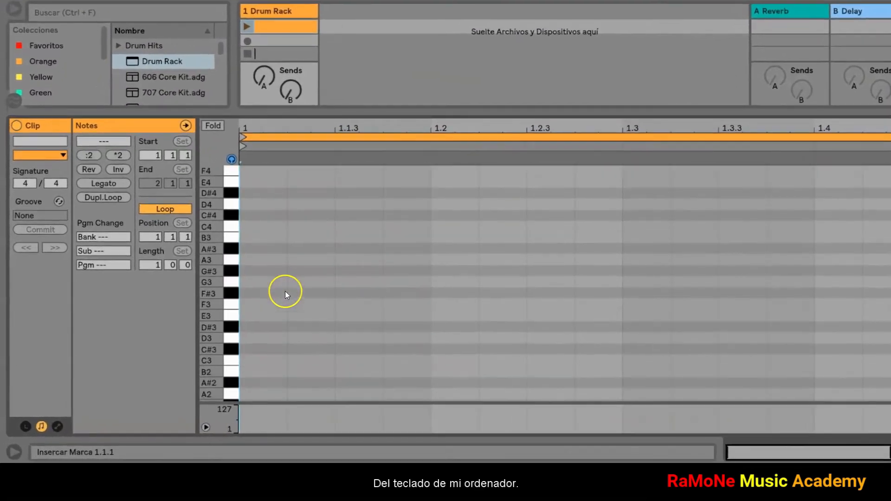
scroll(283, 291, "down", 1)
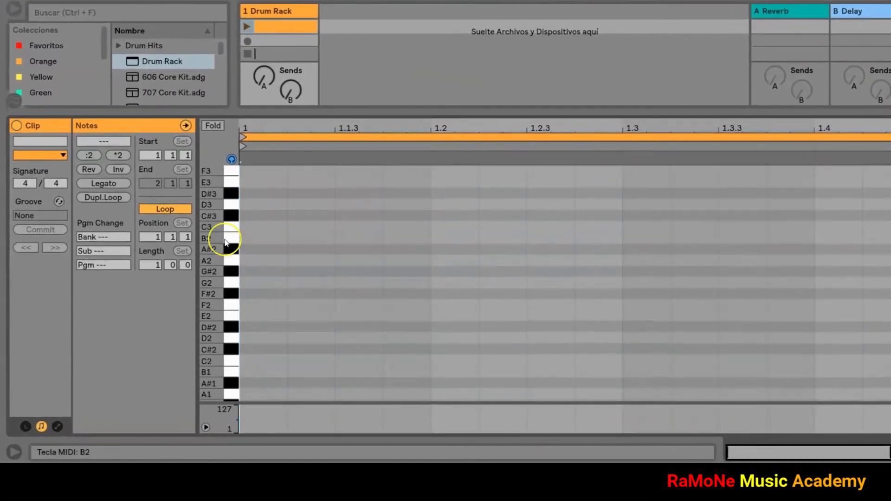
left_click(216, 238)
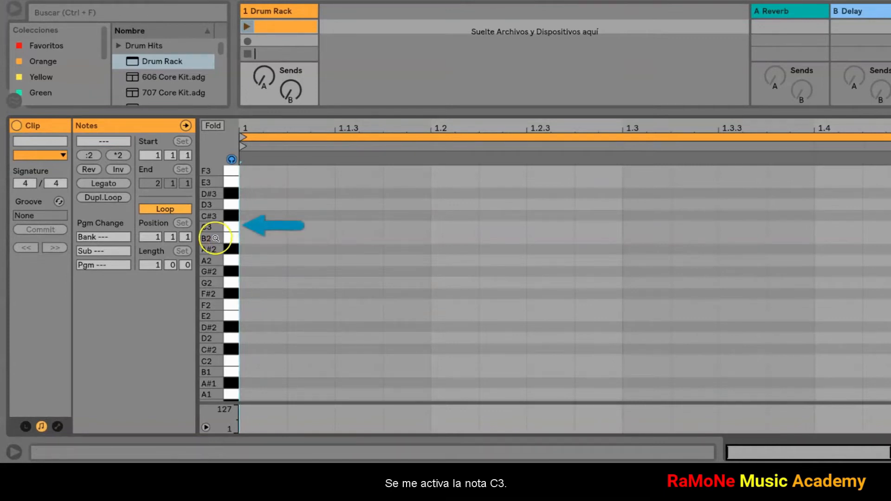
left_click(209, 225)
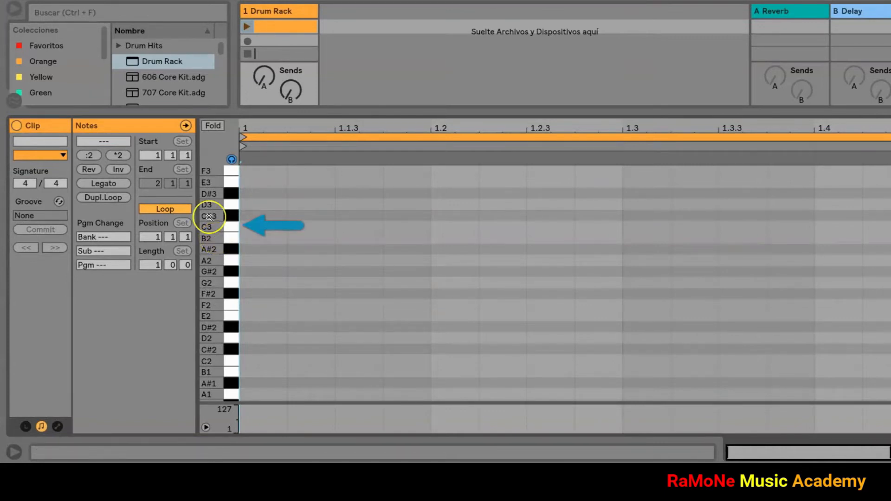
key("s")
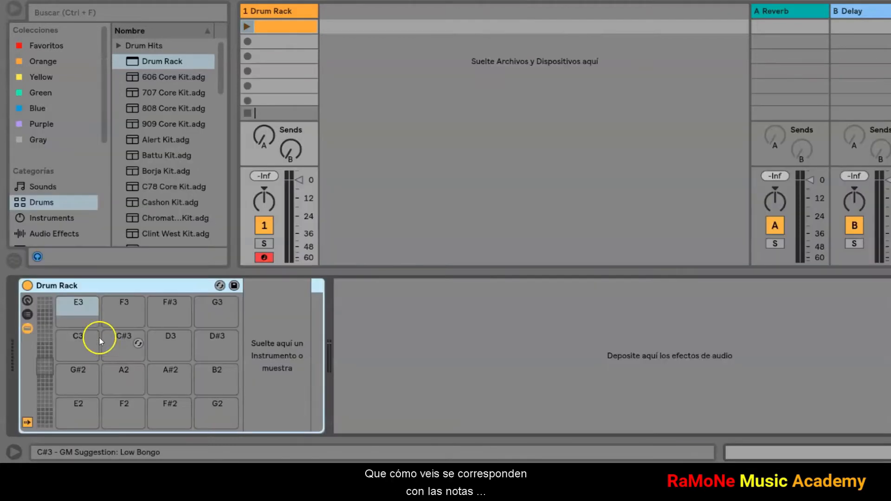
Point out the C3 and D3 pads in the Drum Rack by selecting C3, D3 and C3 again
left_click(75, 351)
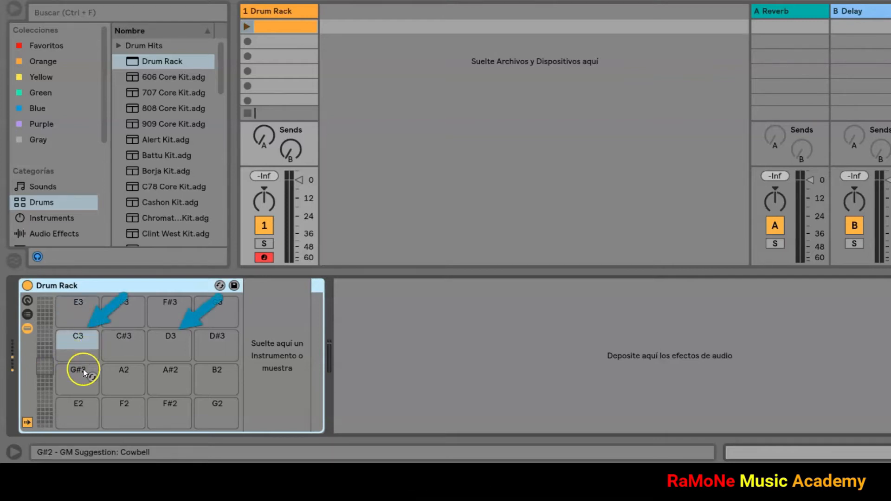
left_click(163, 360)
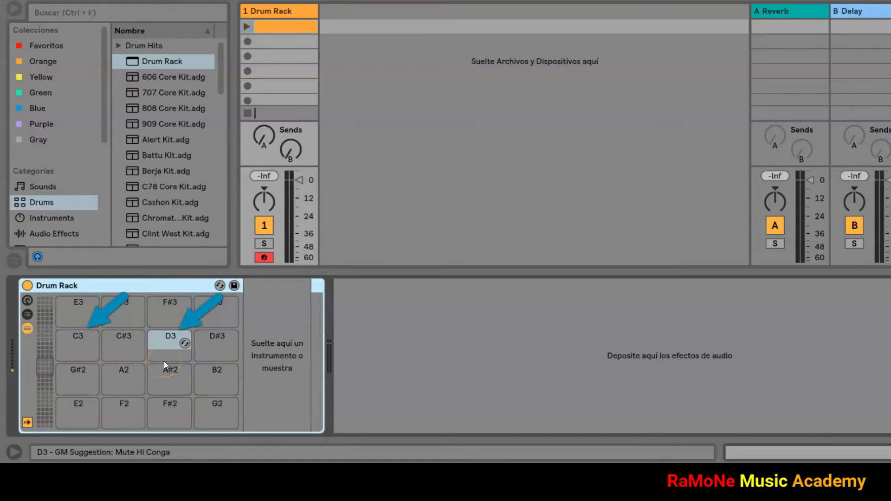
left_click(85, 361)
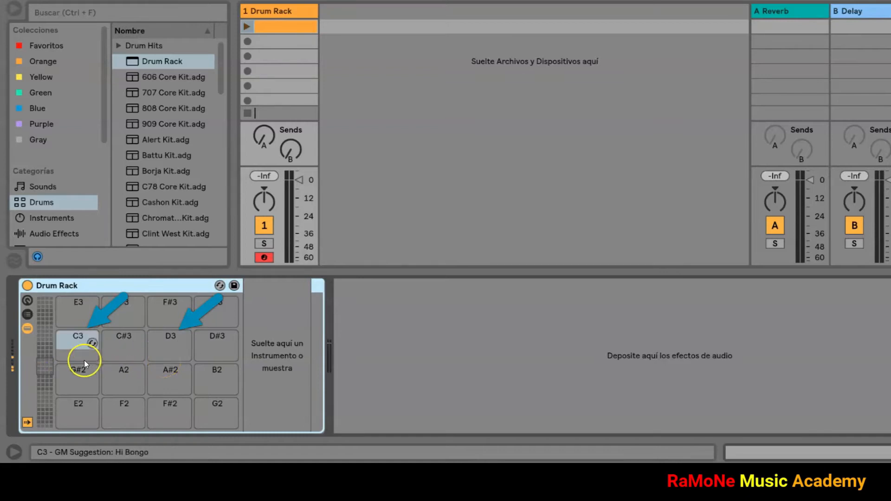
Play the C3, D3 and E3 pads from the computer keyboard and watch the activity in the pad overview
key("a")
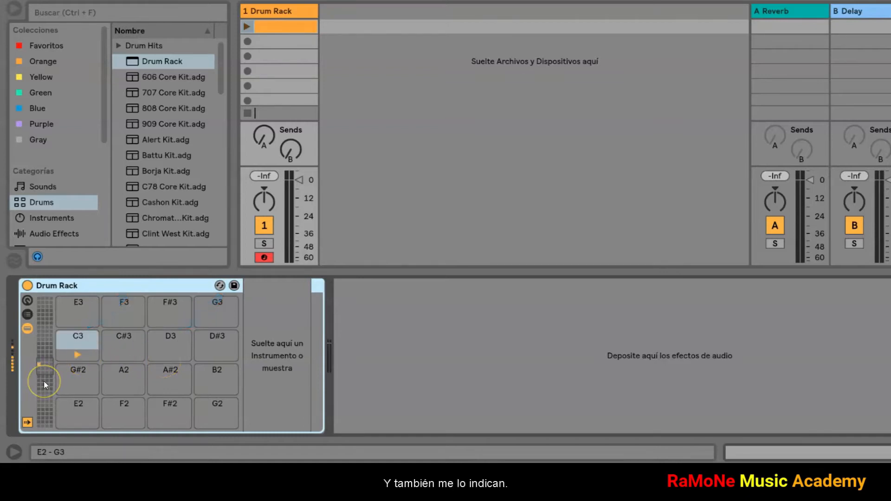
key("s")
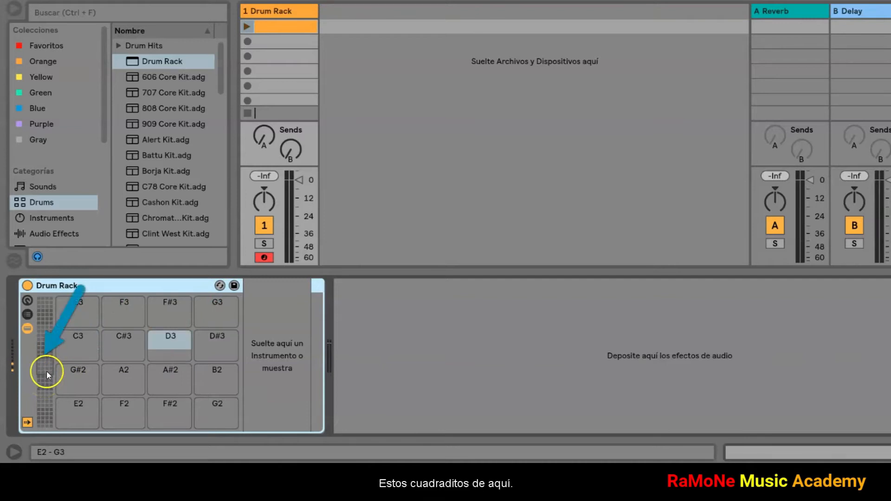
key("d")
key("s")
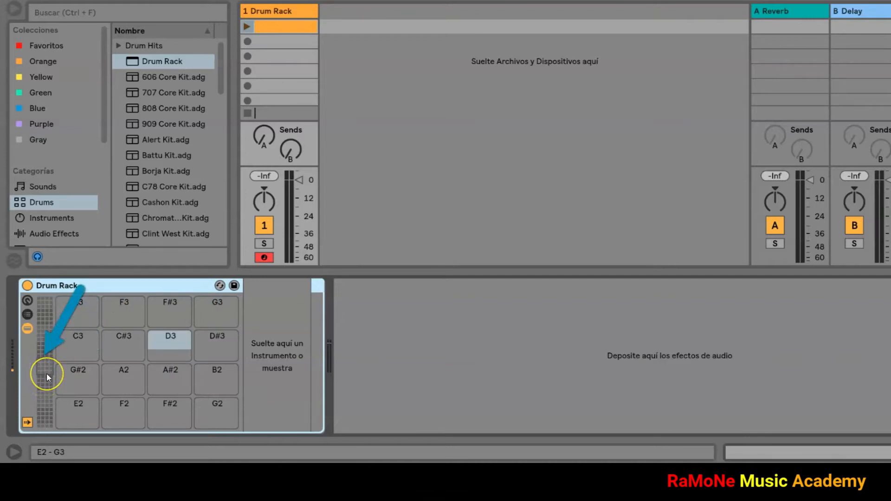
key("a")
key("s")
Lower the computer keyboard one octave to play the C2 pad, and raise it two octaves to reach the C4 pad
left_click(72, 354)
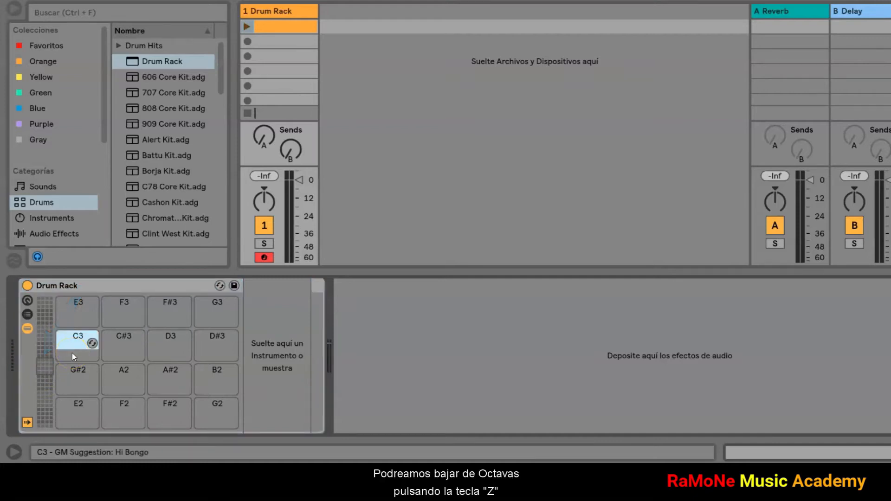
key("z")
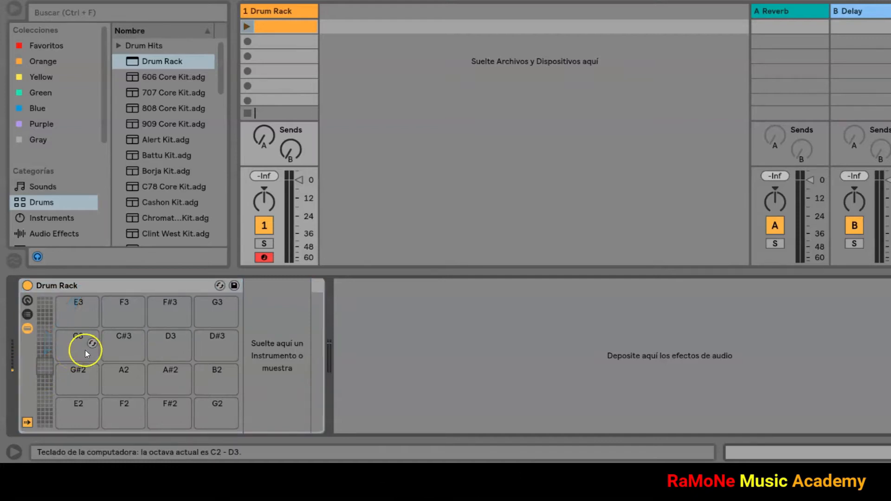
key("a")
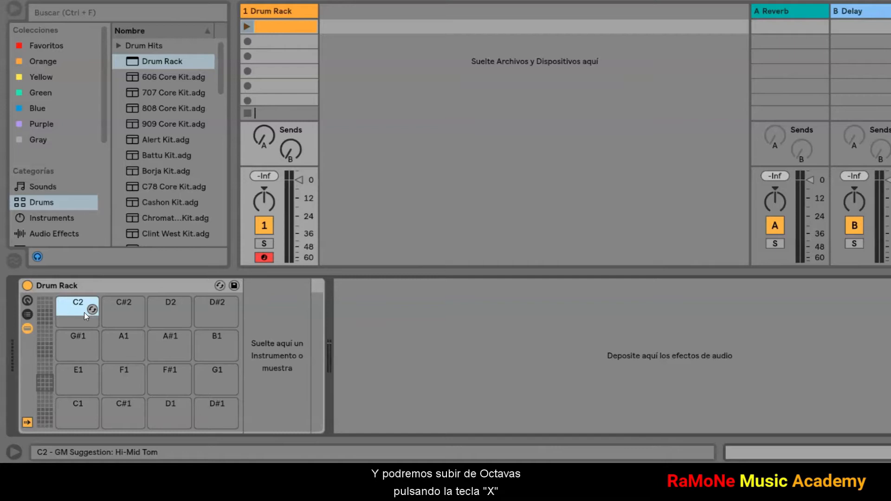
key("x")
key("x")
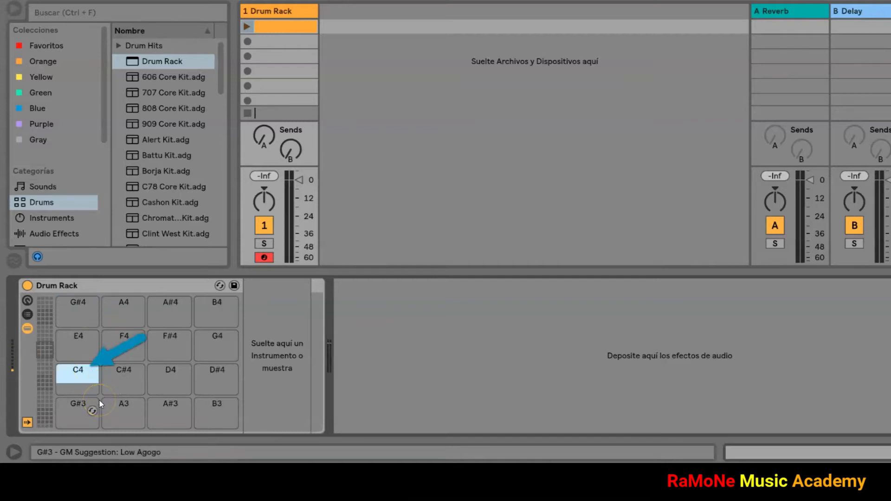
Select the C4 pad and shift the Drum Rack's visible pad range down to E2–G3
left_click(99, 388)
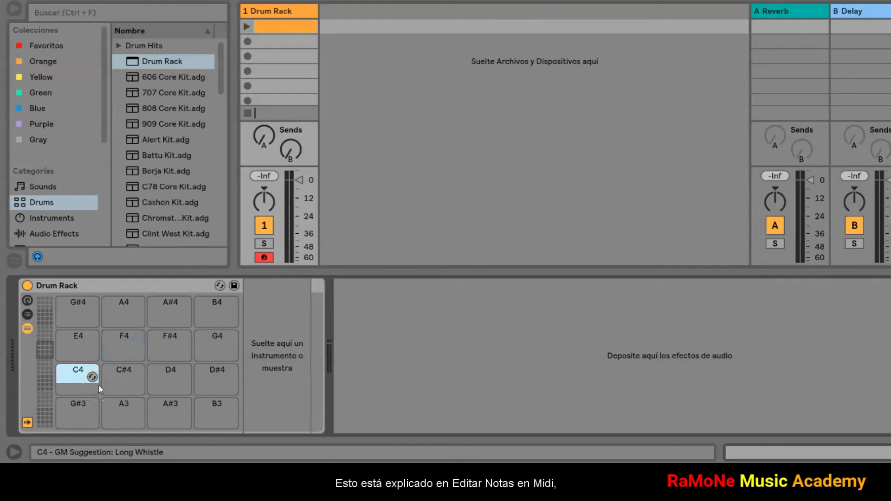
left_click(54, 383)
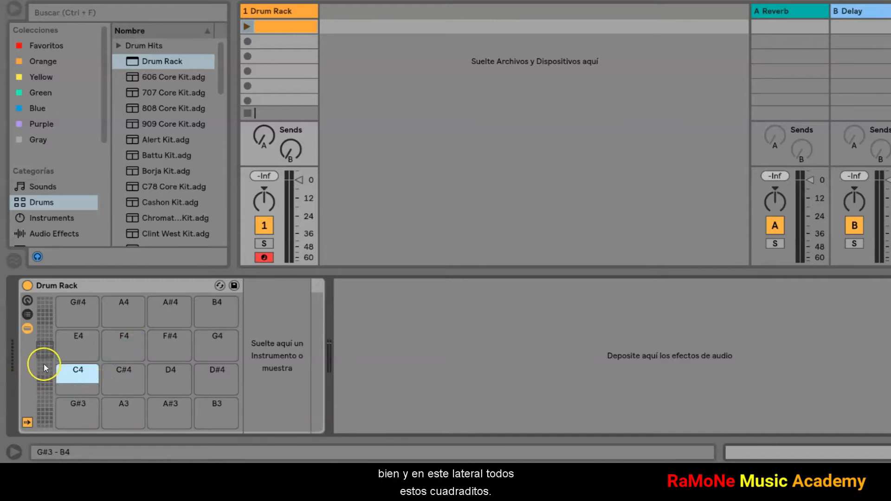
left_click_drag(45, 356, 51, 379)
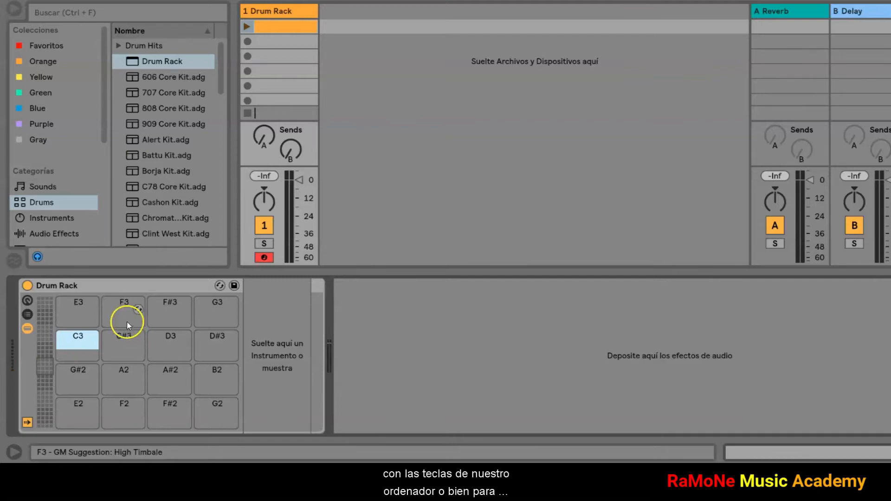
double_click(285, 30)
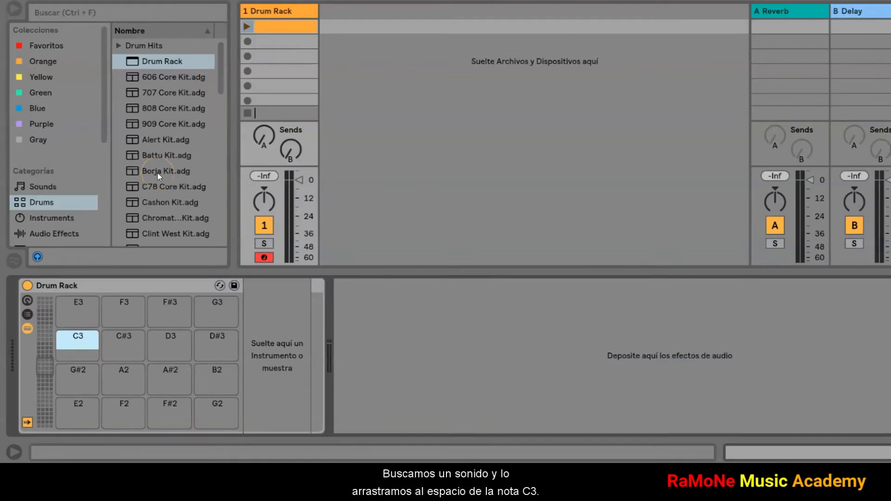
left_click_drag(157, 173, 104, 354)
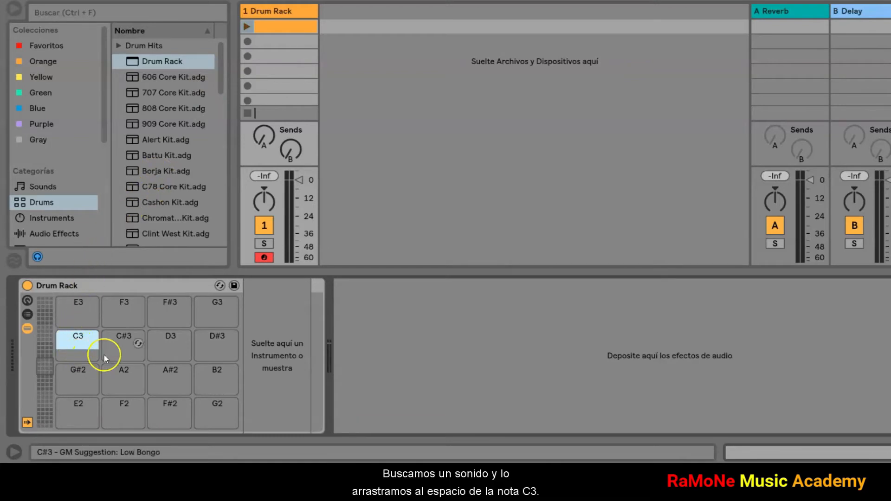
Audition the wood samples in the Favoritos collection, load Wood MPC 3 onto the C3 pad, and lower the Drum Rack track's volume
left_click(48, 45)
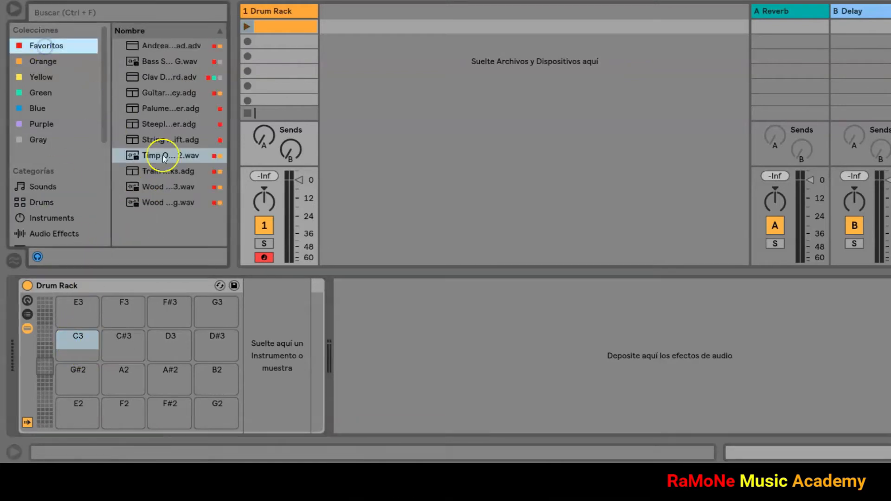
left_click(161, 187)
left_click(141, 171)
left_click(163, 187)
left_click(163, 203)
left_click_drag(157, 189, 84, 347)
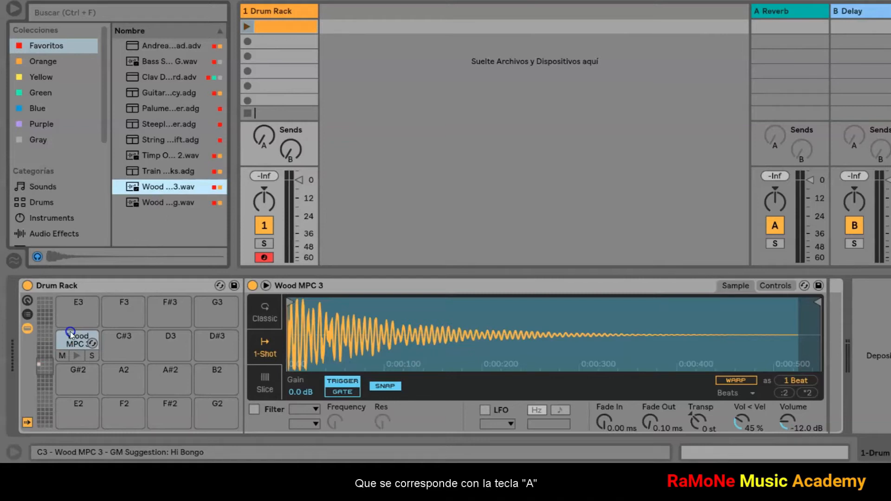
left_click_drag(300, 180, 301, 199)
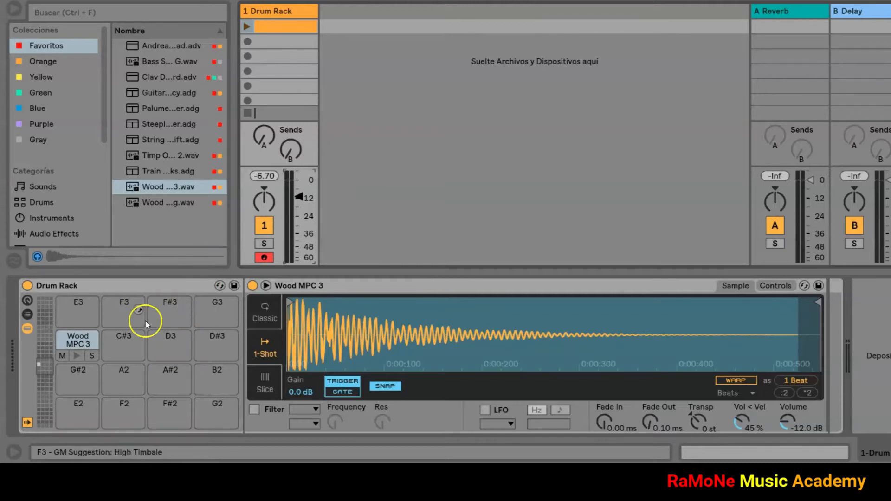
Load the Timp Orch MPC 2 sample from Favoritos onto the D3 pad and play it
left_click(152, 155)
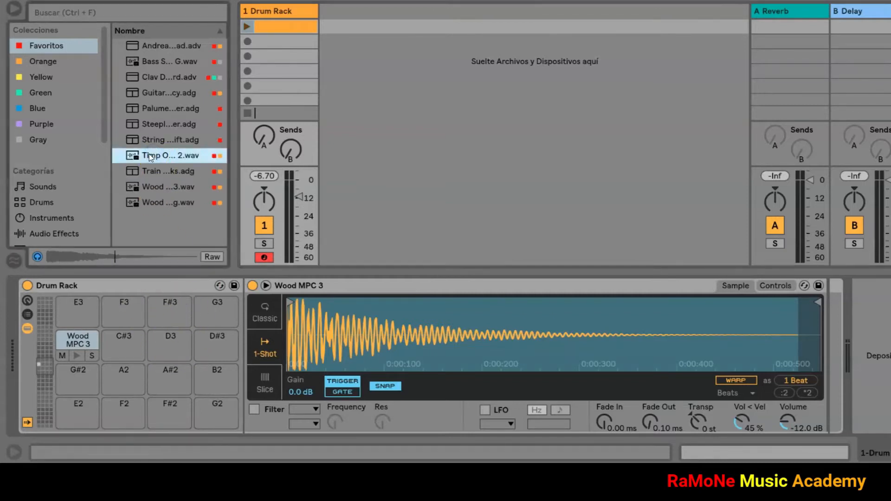
left_click(170, 340)
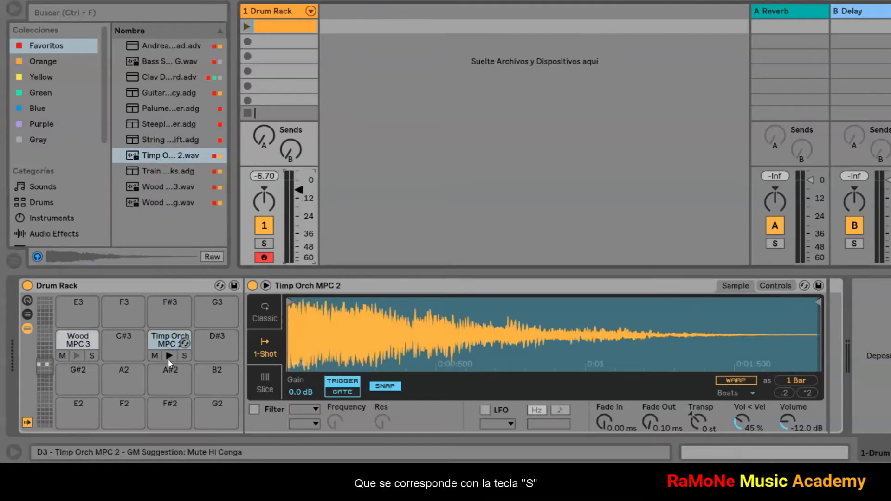
left_click(165, 336)
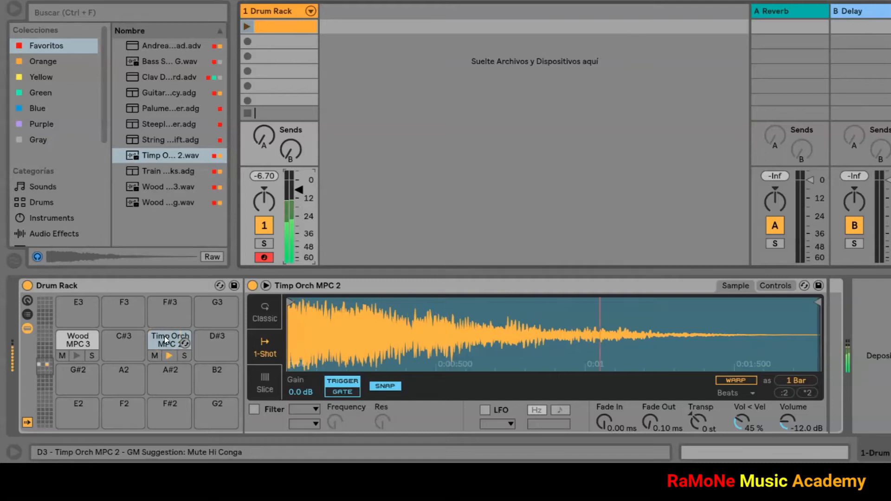
Load the Guitar Palm Legacy preset from Favoritos onto the E3 pad and play it several times
left_click(152, 94)
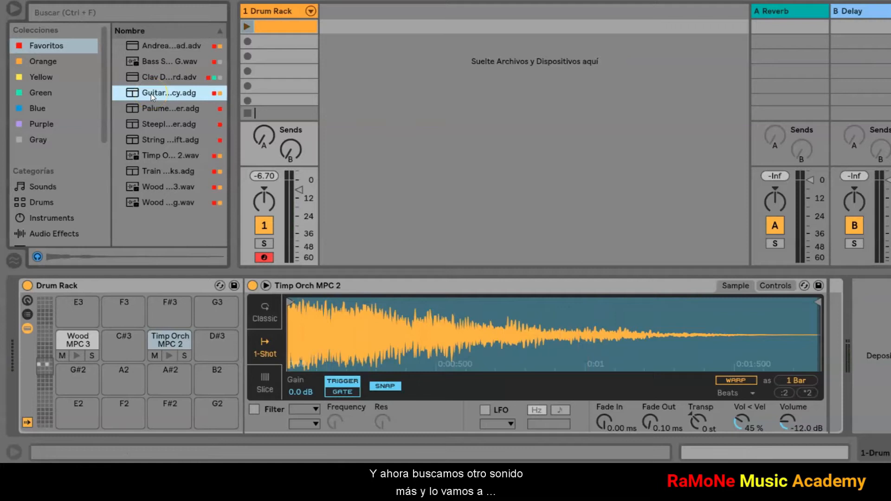
left_click_drag(151, 93, 80, 299)
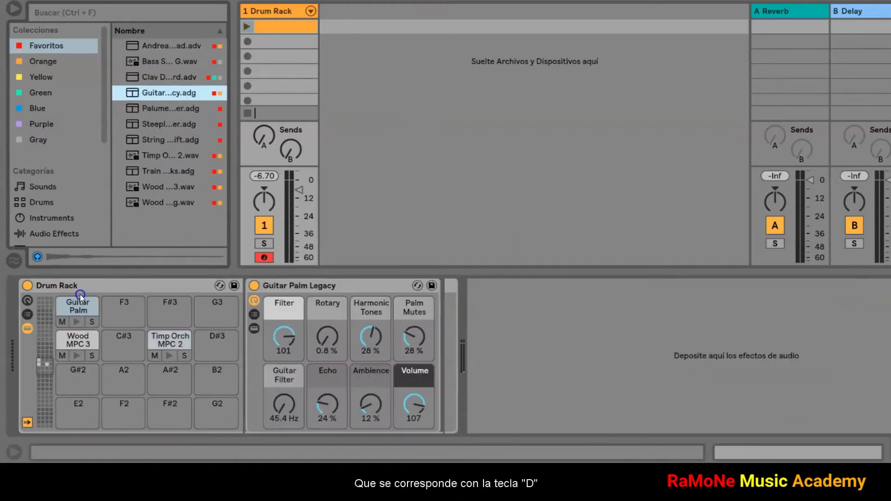
key("d")
key("d")
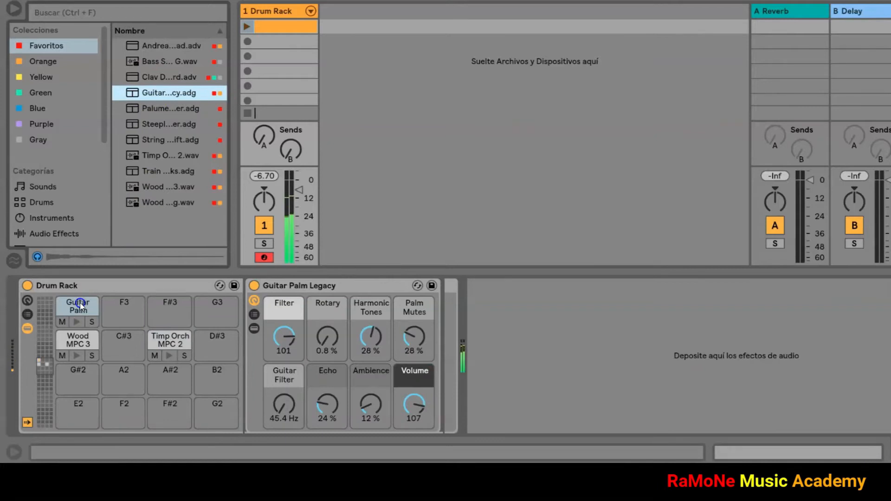
left_click(81, 317)
key("d")
key("d")
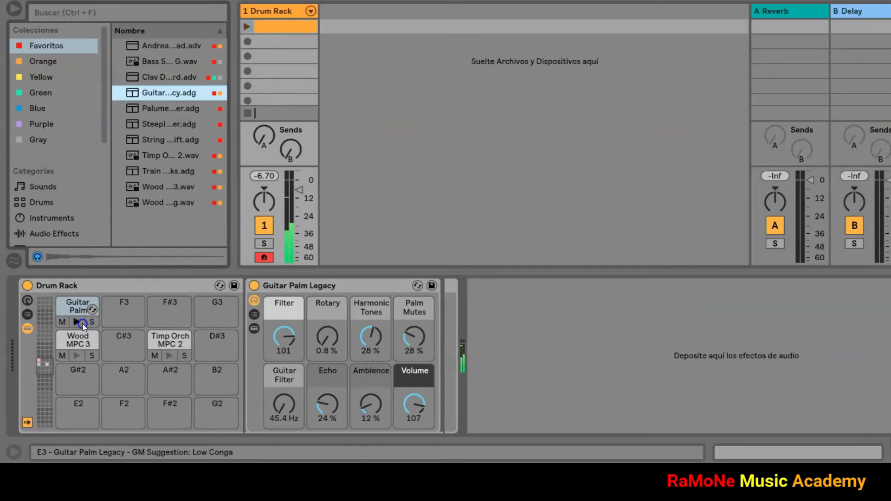
Play the C3, D3 and E3 pads in alternation from the computer keyboard to hear the three loaded sounds
key("s")
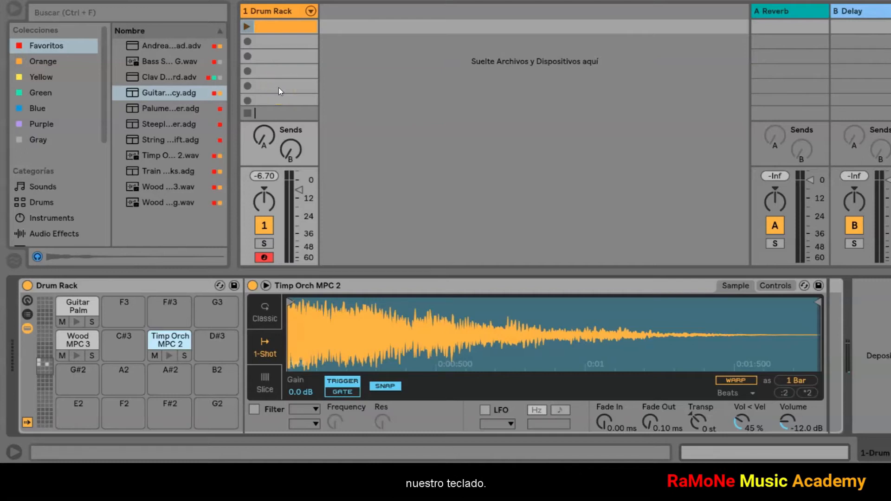
key("a")
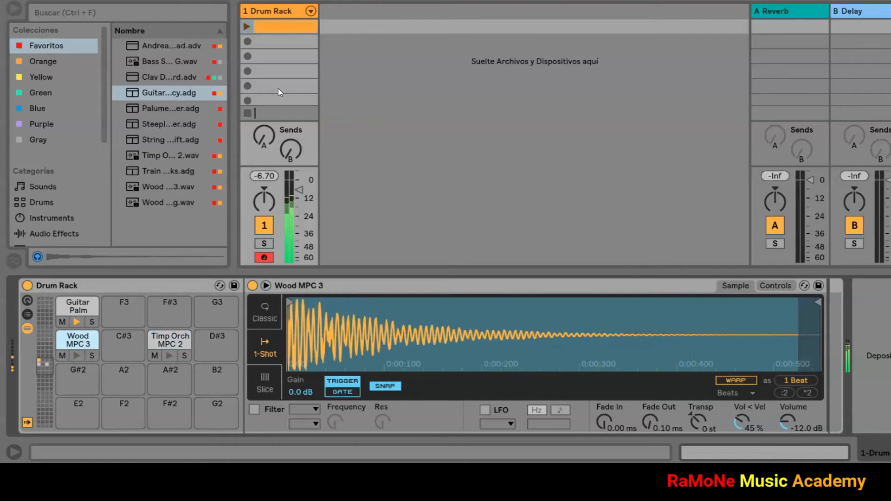
key("s")
key("a")
key("d")
key("a")
key("s")
key("d")
key("a")
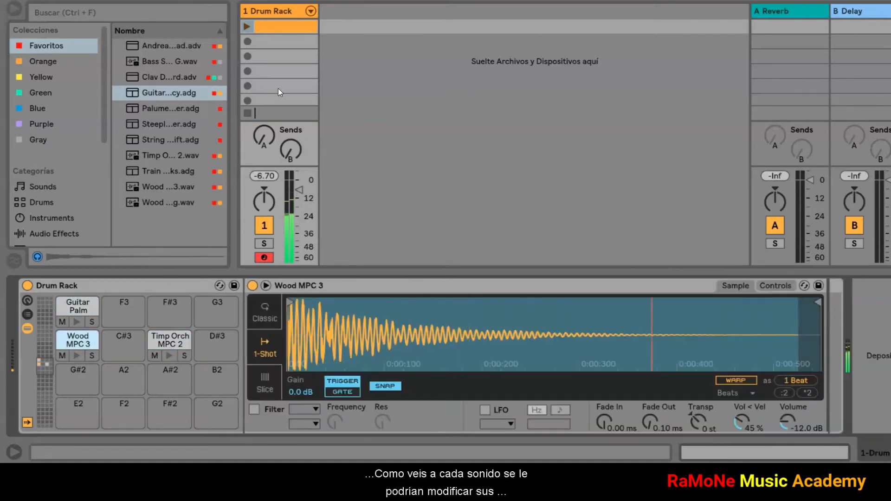
key("s")
Set the Wood MPC 3 pad's transposition to -6 st and try adjusting its sample start point
left_click(72, 343)
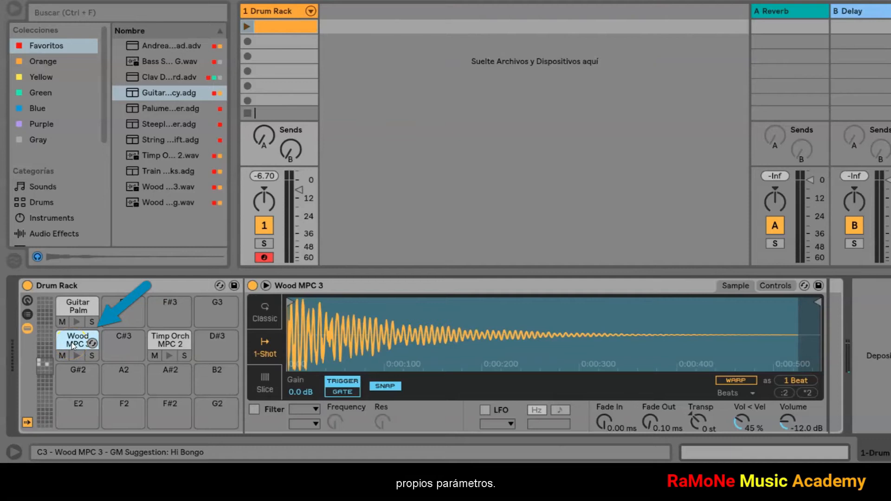
left_click(79, 355)
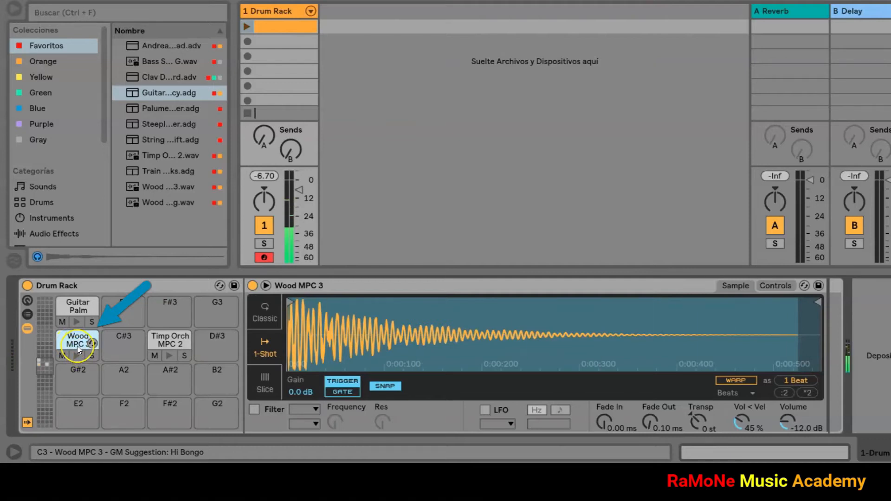
left_click_drag(696, 422, 696, 422)
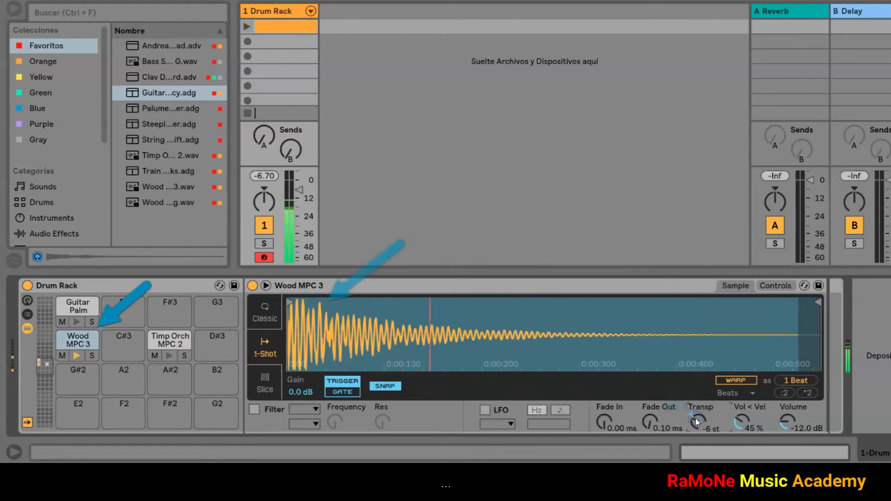
mouse_move(289, 301)
left_mouse_down()
mouse_move(364, 300)
mouse_move(288, 300)
left_mouse_up()
Enable the filter on the Timp Orch MPC 2 pad with a frequency of 351 Hz and a resonance of 63 %
left_click(188, 353)
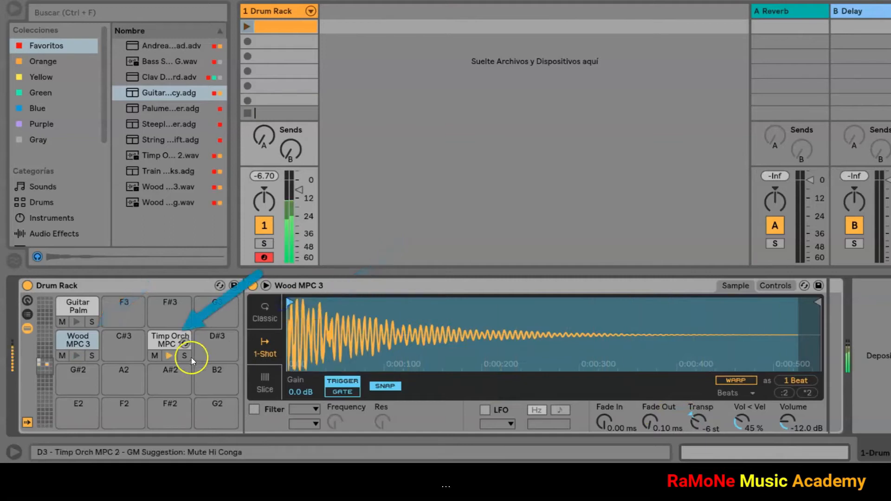
left_click(181, 355)
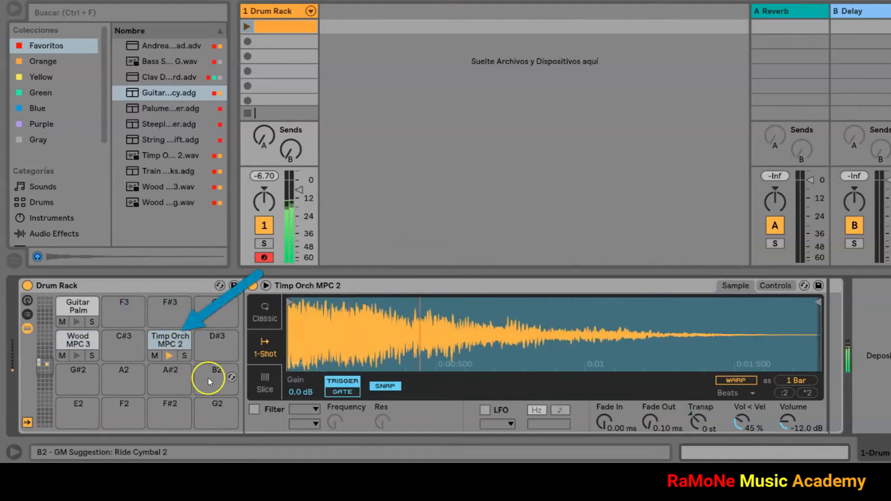
left_click(253, 410)
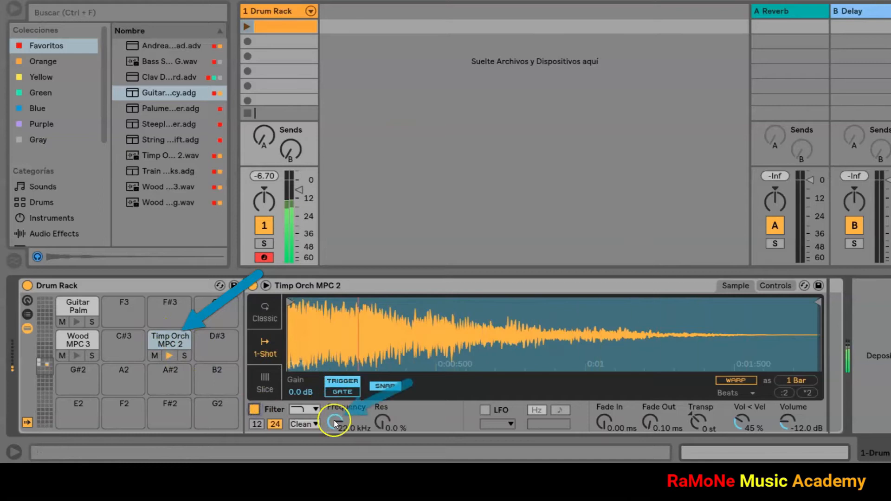
left_click_drag(334, 421, 335, 445)
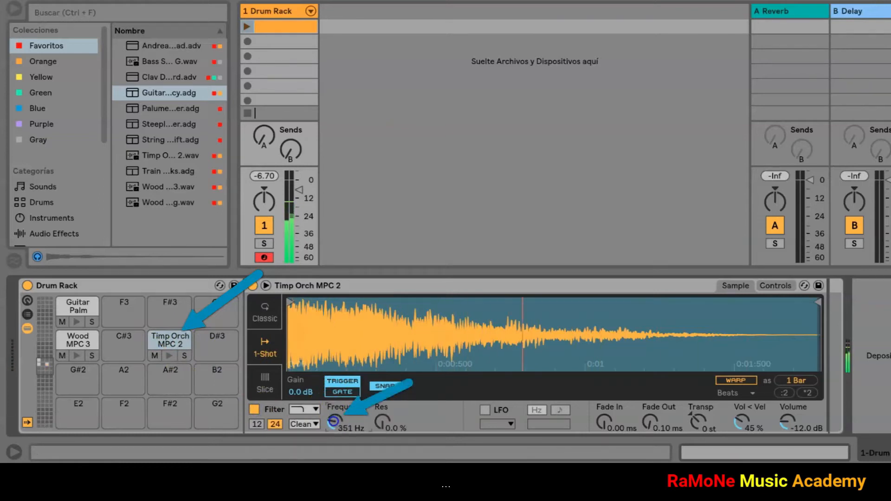
left_click_drag(384, 422, 388, 424)
Adjust the Harmonic Tones, Echo and Guitar Filter macros of the Guitar Palm pad, and return to the Timp Orch MPC 2 pad
left_click(65, 321)
left_click(65, 319)
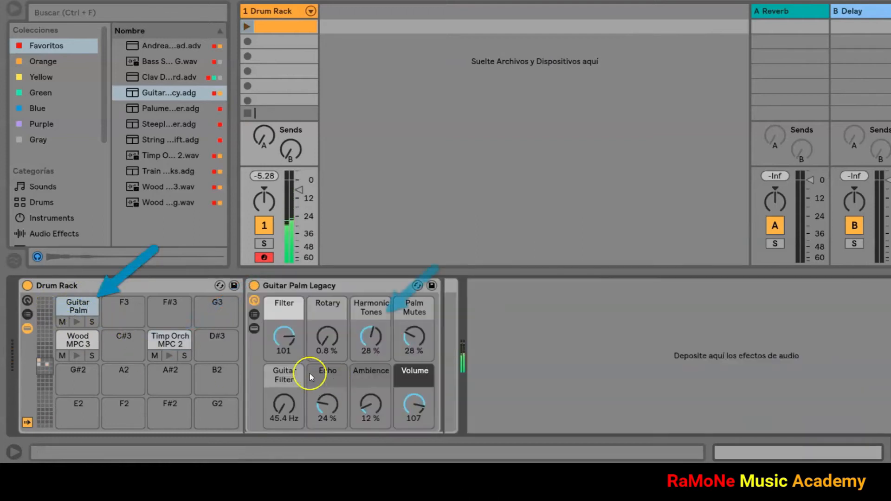
left_click_drag(375, 338, 375, 307)
left_click_drag(344, 394, 344, 371)
left_click_drag(336, 408, 336, 422)
left_click(284, 406)
left_click(171, 341)
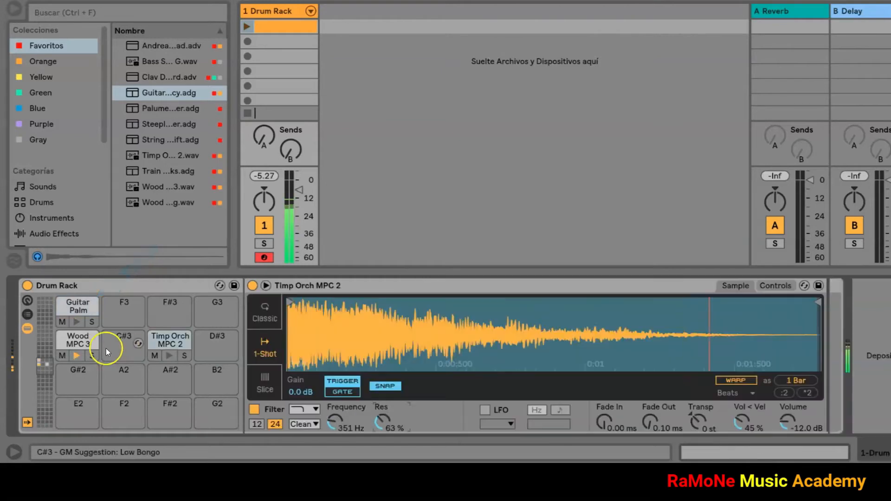
Layer the Bass SP 1 G sample from Favoritos with Wood MPC 3 on the C3 pad as an Instrument Rack
left_click(78, 341)
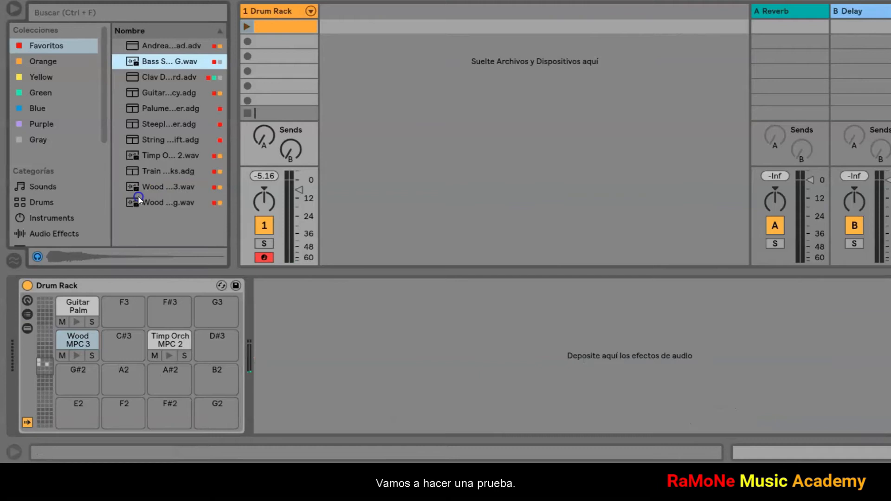
left_click(149, 79)
left_click(151, 65)
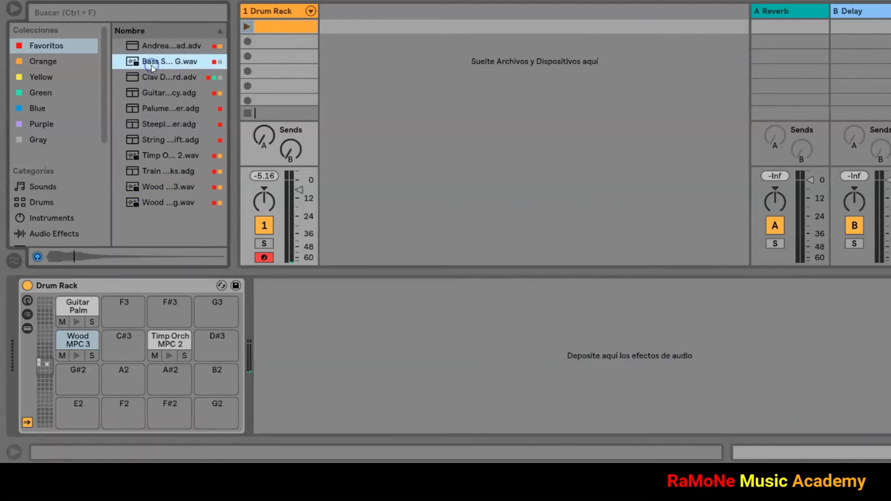
left_click(81, 340)
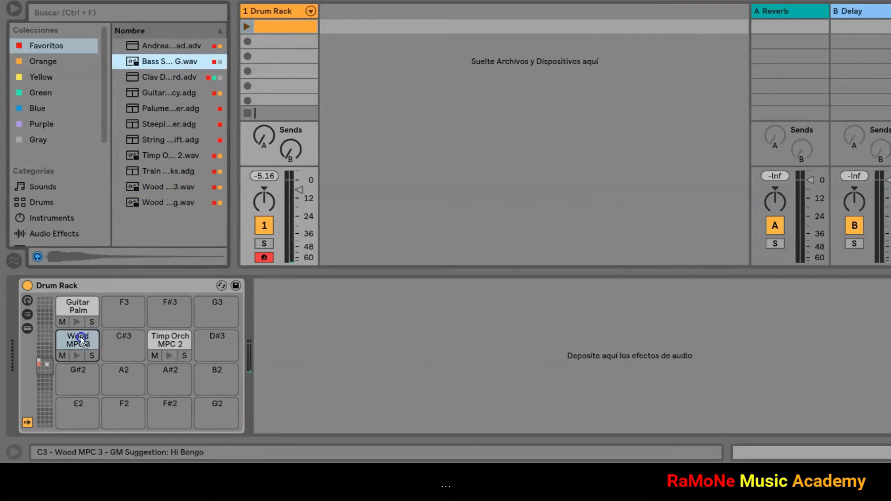
left_click_drag(80, 343, 80, 343)
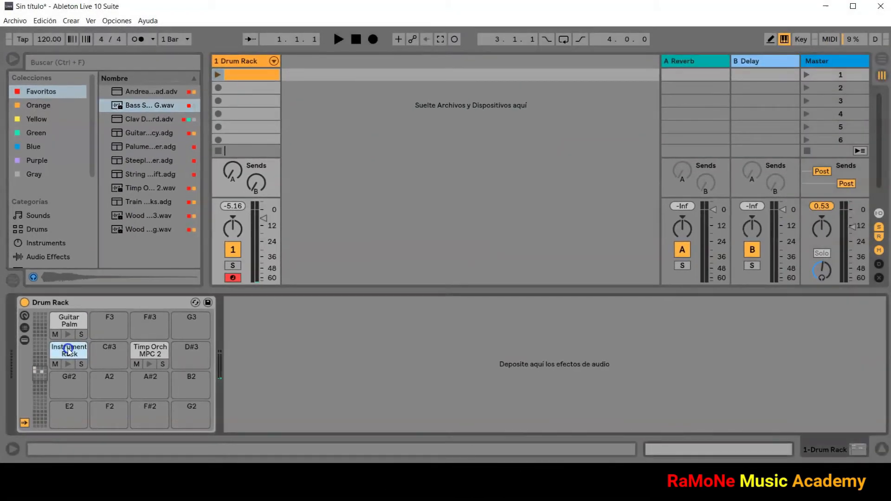
Open the C3 pad's Instrument Rack and view its Wood MPC 3 and Bass SP 1 G chains in turn
double_click(69, 351)
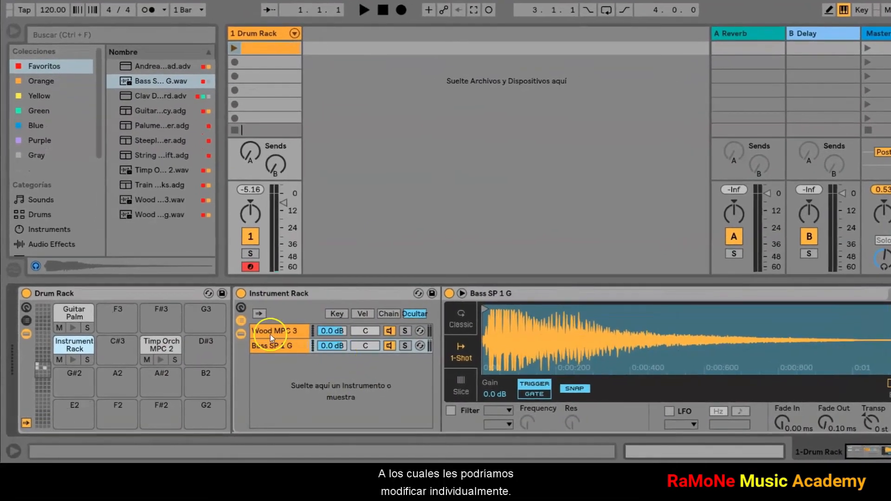
left_click(271, 333)
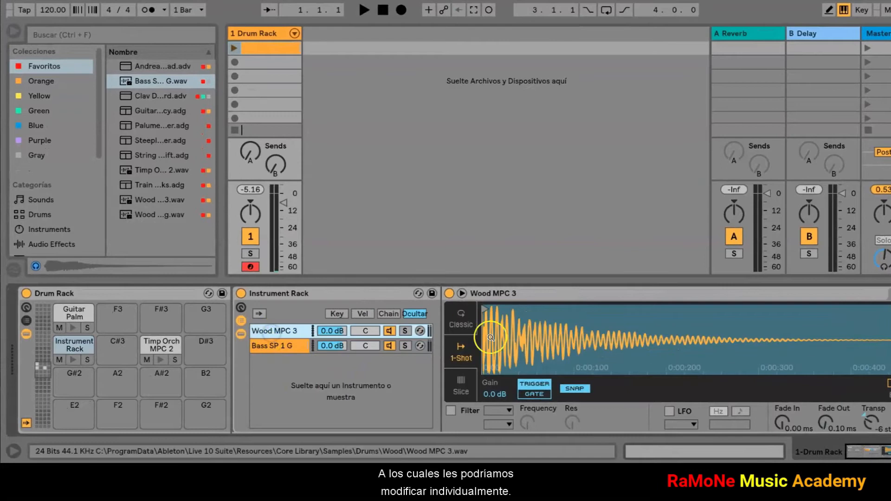
left_click(271, 345)
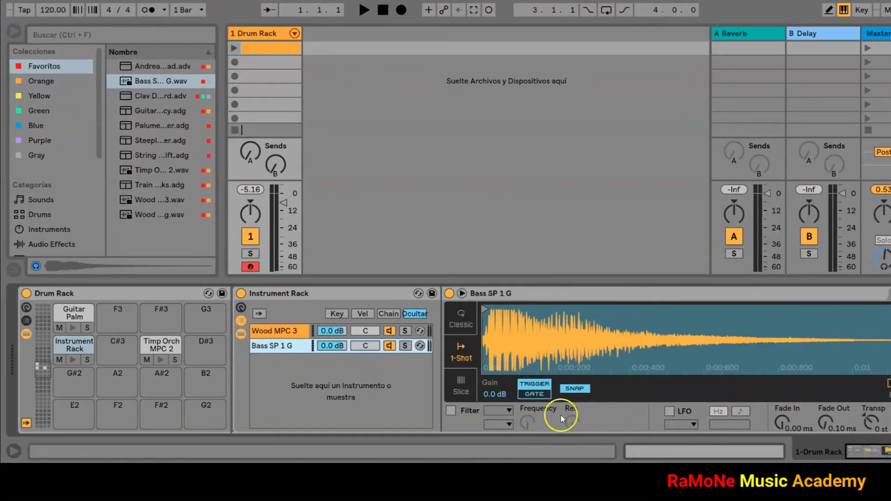
Transpose the Bass SP 1 G chain to -20 st and the Wood MPC 3 chain to +12 st while playing the pad
key("a")
key("a")
left_click_drag(862, 420, 861, 419)
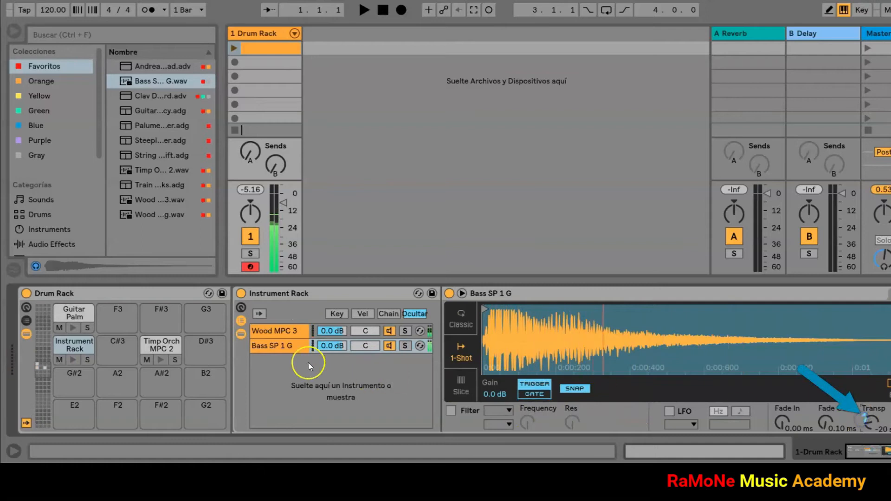
left_click(286, 346)
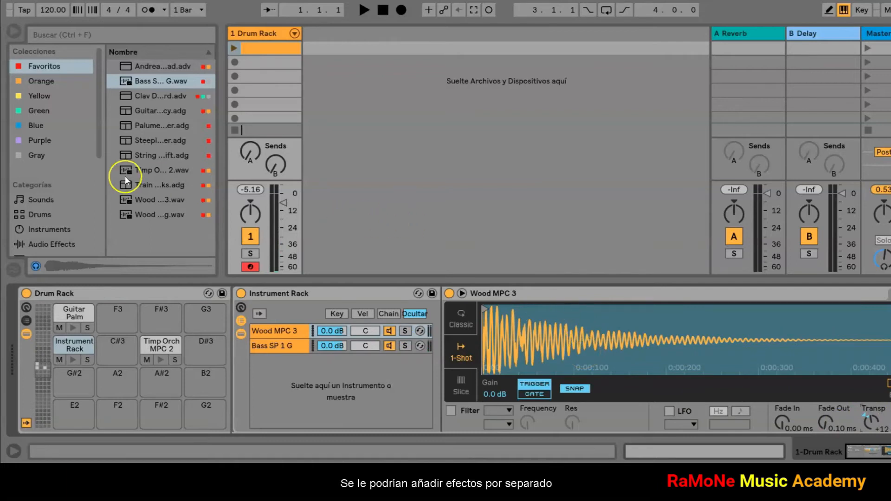
Add the Echo audio effect to the Bass SP 1 G chain only
scroll(47, 216, "down", 2)
left_click(46, 215)
left_click_drag(140, 229, 278, 348)
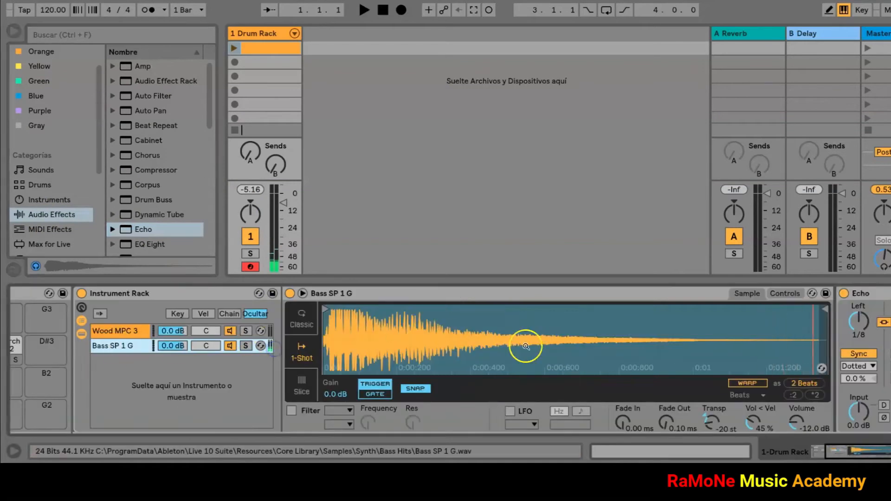
Set the Echo's feedback to 21 % and its input to 4.4 dB, and return to the start of the device chain
left_click(835, 453)
left_click_drag(537, 413, 534, 406)
left_click_drag(594, 415, 594, 434)
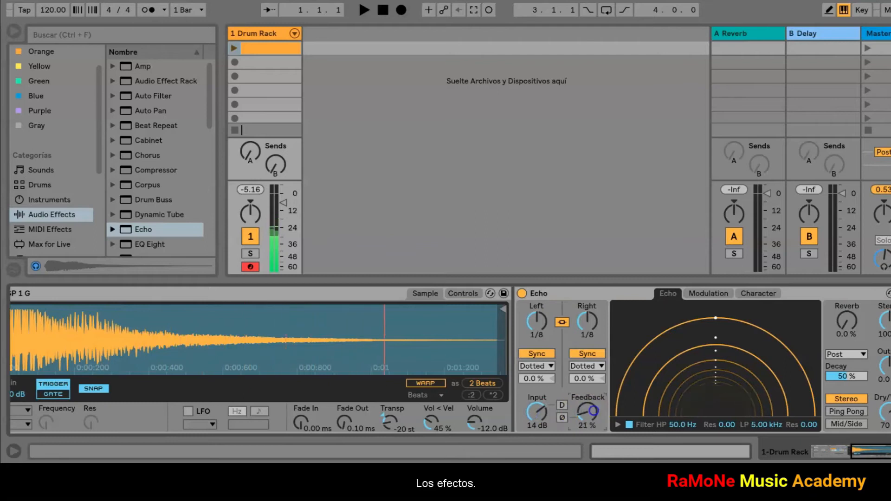
left_click_drag(537, 411, 536, 417)
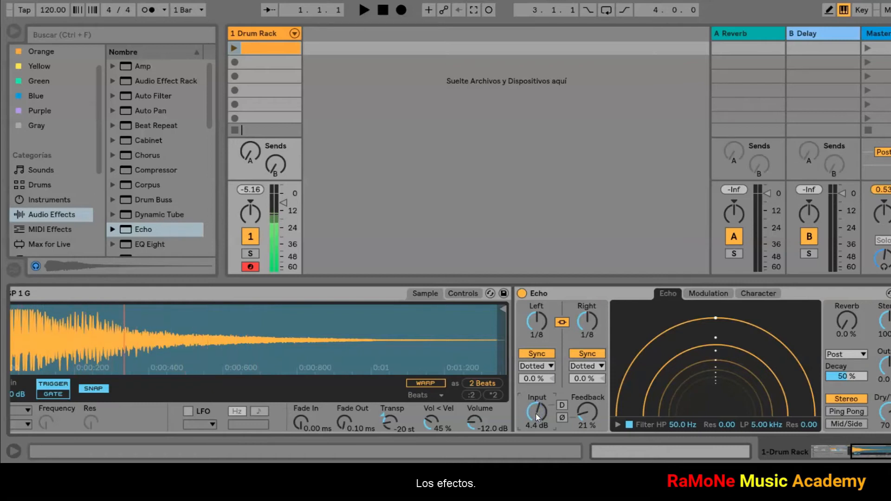
left_click_drag(870, 451, 771, 455)
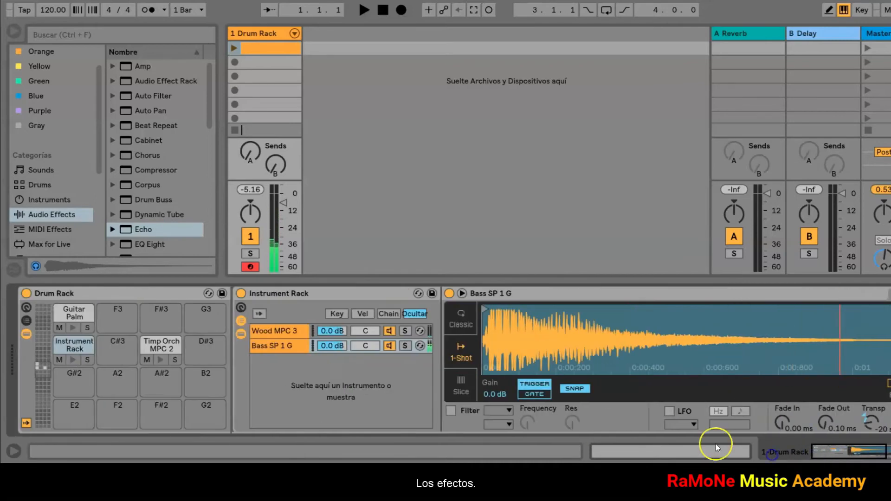
Select the Bass SP 1 G chain, and then the C3 pad that holds both chains
left_click(278, 345)
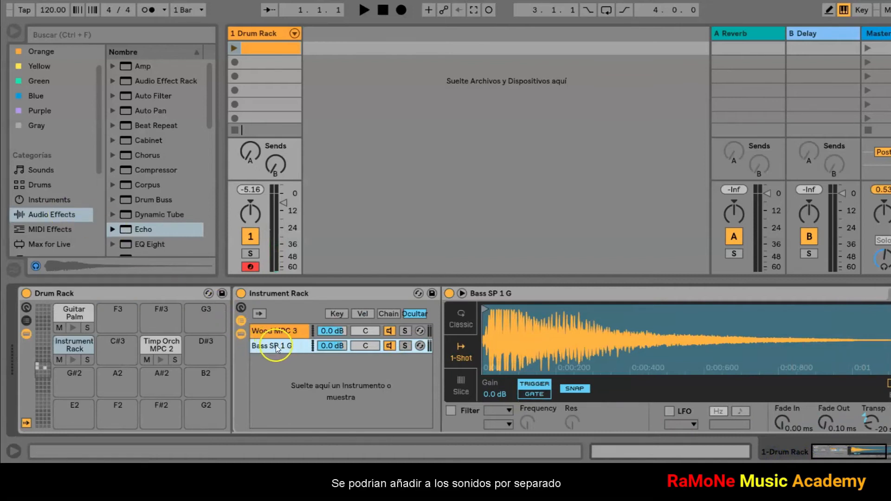
left_click(76, 350)
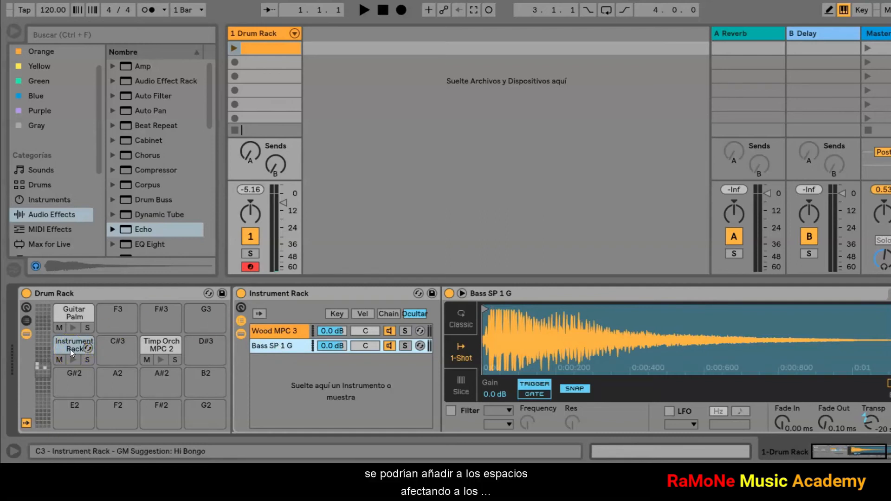
left_click(74, 349)
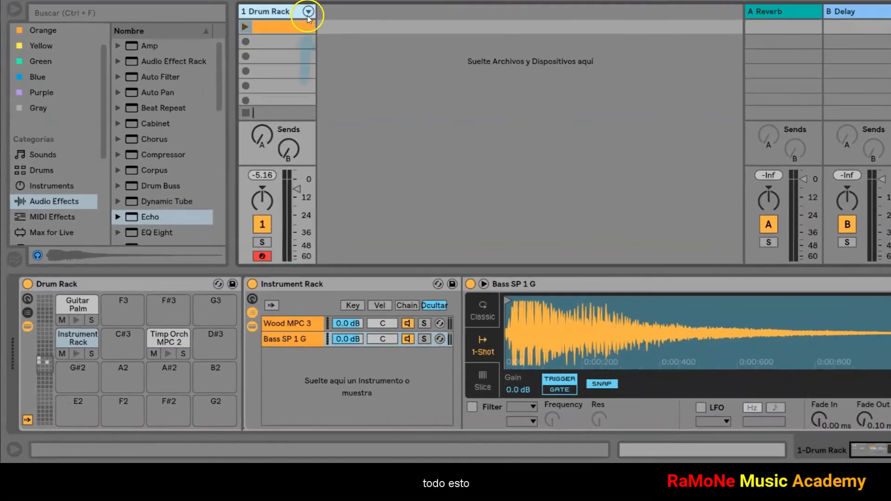
Unfold the Drum Rack track and its Instrument Rack and Guitar Palm groups into mixer channels, and fold the Instrument Rack group again
left_click(308, 13)
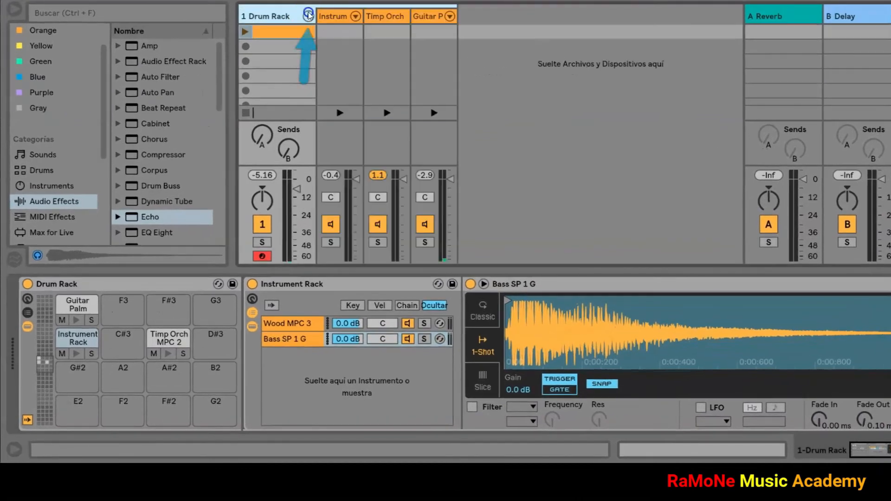
left_click(355, 17)
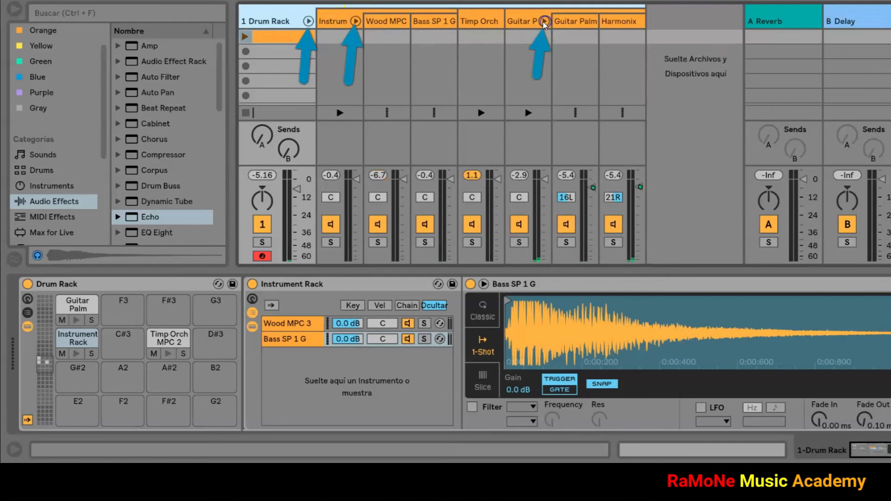
left_click(543, 22)
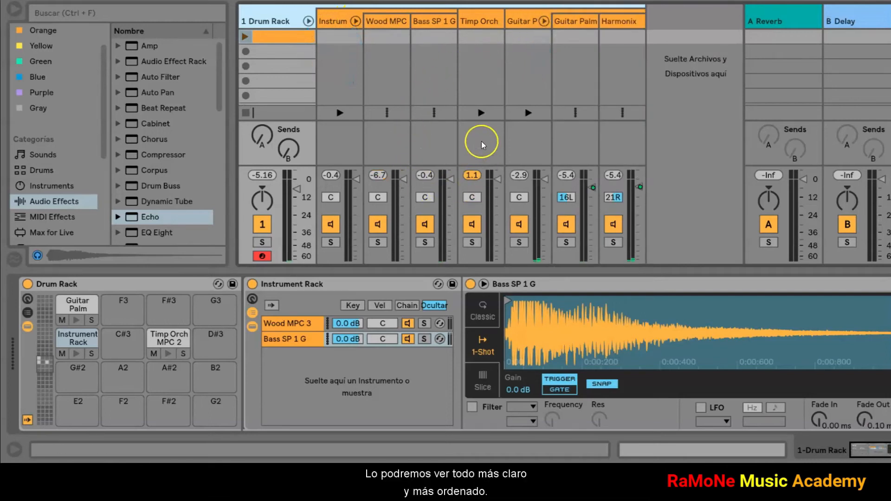
left_click(355, 21)
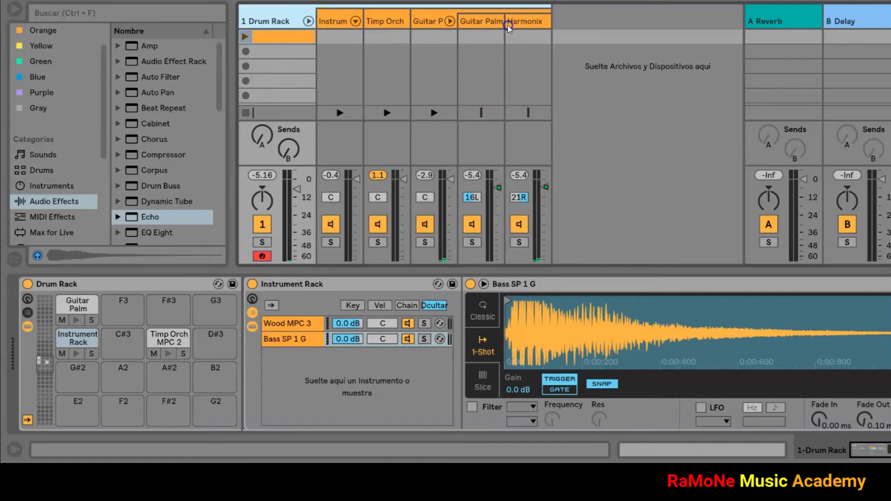
Try soloing and muting the Timp Orch channel and muting the Instrument Rack channel, and reactivate both
left_click(331, 242)
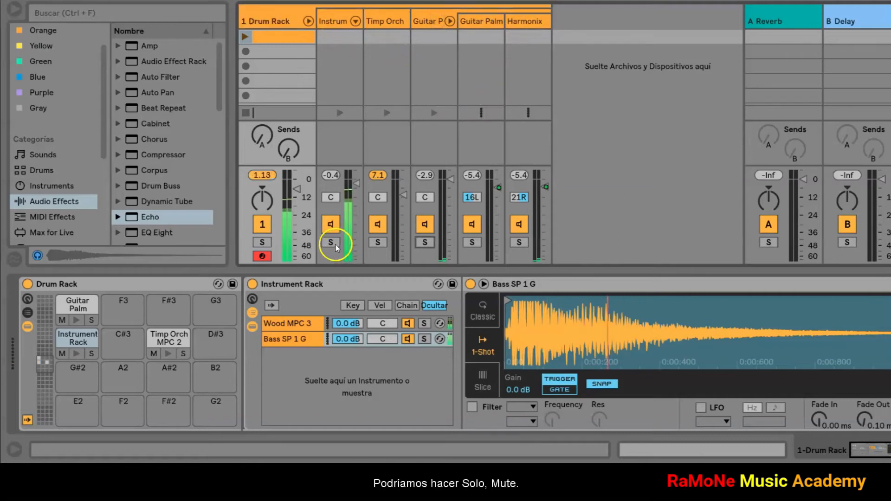
left_click(378, 242)
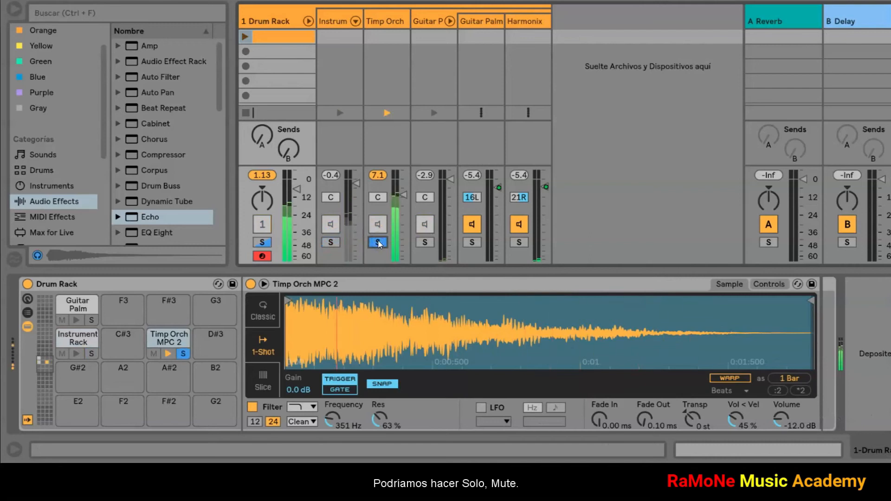
left_click(378, 242)
left_click(377, 225)
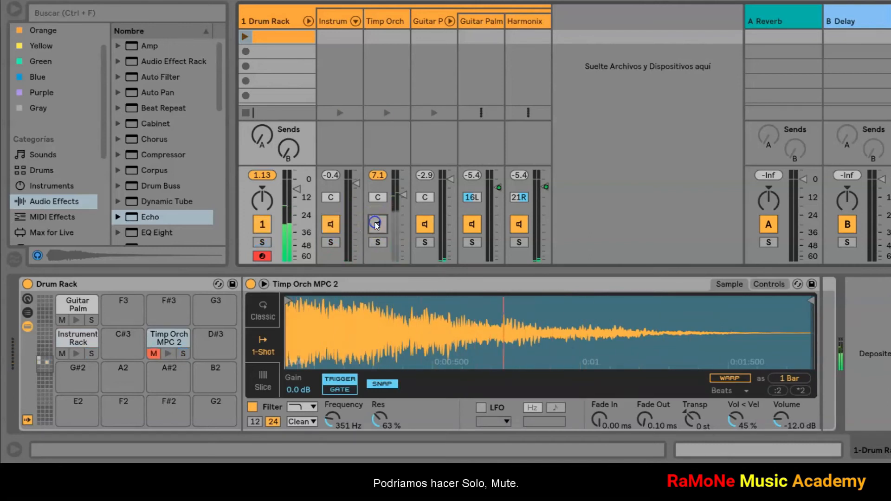
left_click(333, 224)
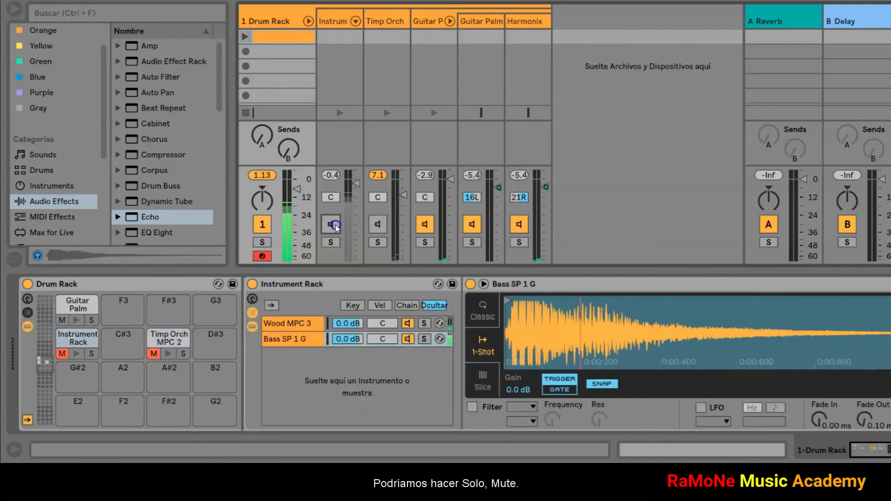
left_click(377, 225)
left_click(331, 224)
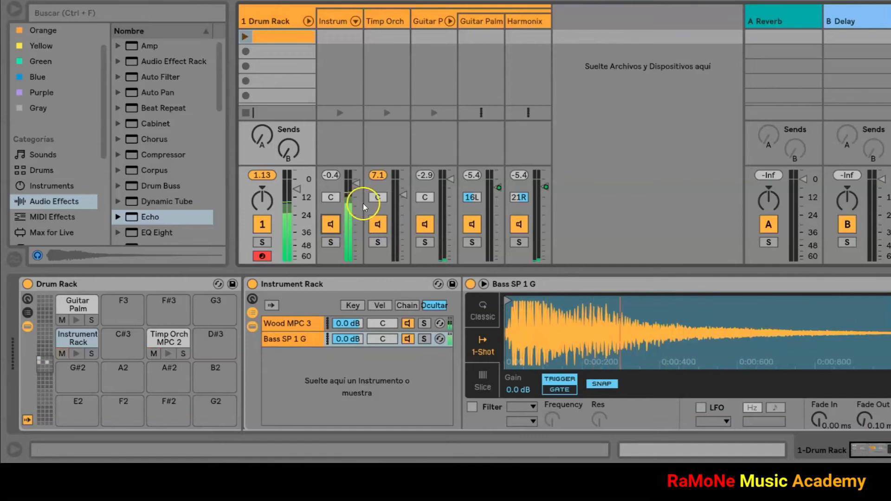
Adjust the volumes of the Timp Orch, Guitar Palm and Instrument Rack channels individually in the mixer
left_click(388, 190)
left_click(450, 196)
left_click_drag(450, 180, 400, 197)
left_click(357, 183)
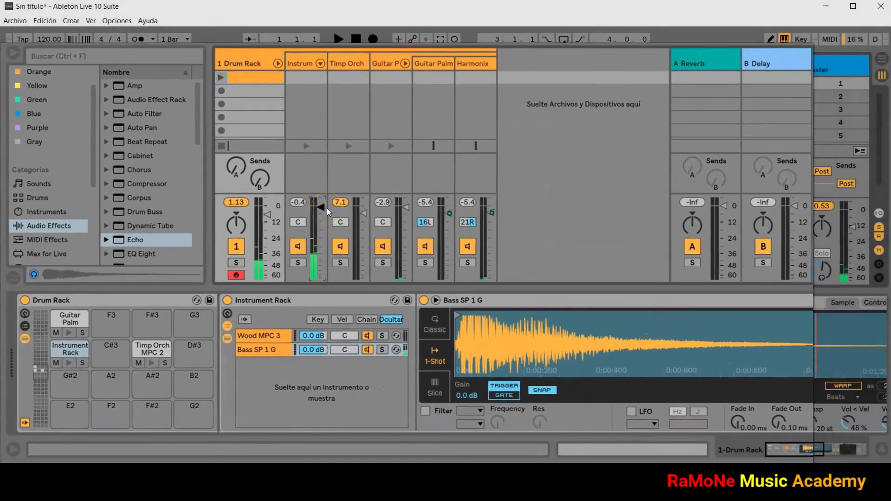
left_click(366, 180)
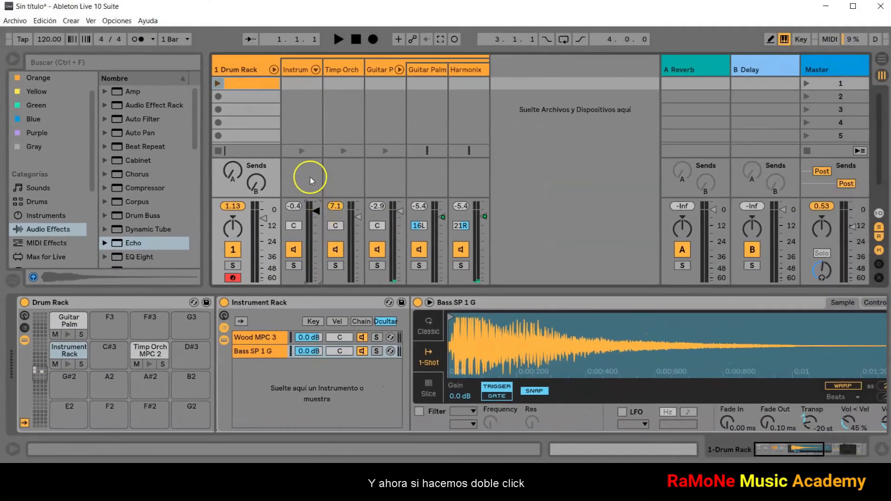
Open the Drum Rack track's first MIDI clip and audition the Guitar Palm Legacy, Timp Orch MPC 2 and Instrument Rack lanes
double_click(253, 83)
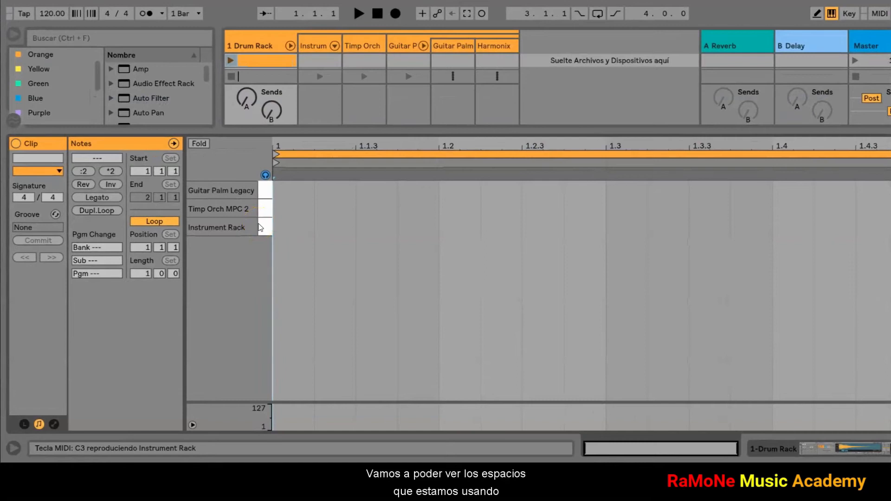
left_click(274, 207)
left_click(282, 207)
left_click(285, 154)
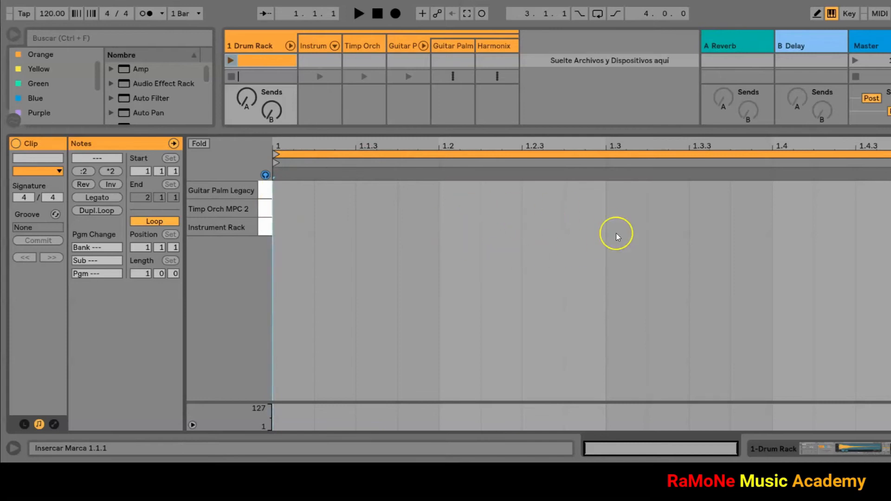
left_click(262, 190)
left_click(263, 207)
left_click(262, 230)
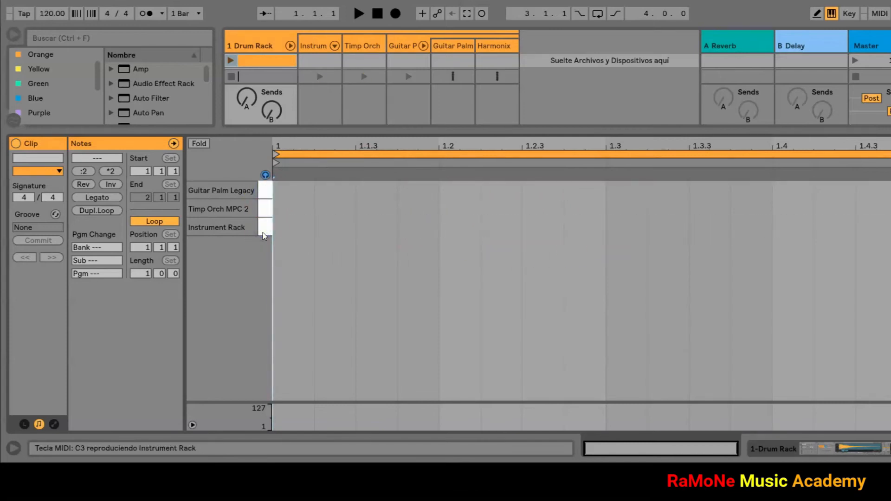
Draw Guitar Palm Legacy notes on beats 1 and 1.2, a Timp Orch MPC 2 note on 1.3 and an Instrument Rack note on 1.4
left_click(816, 14)
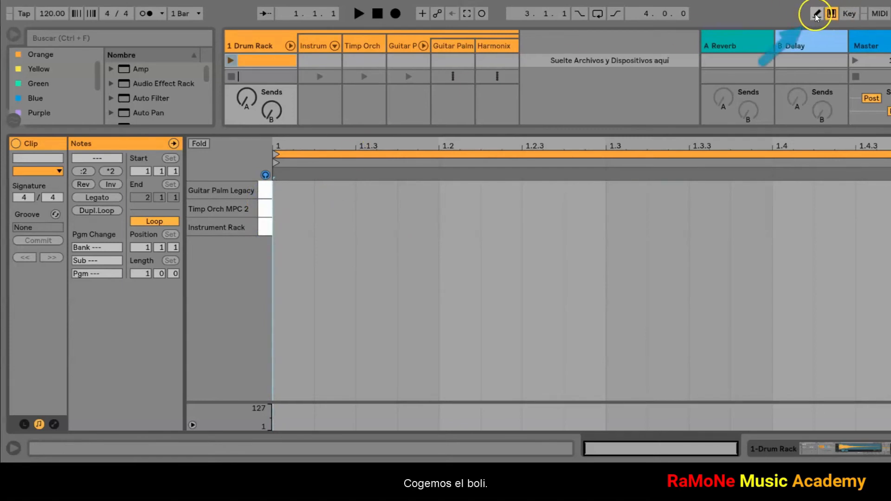
left_click(310, 188)
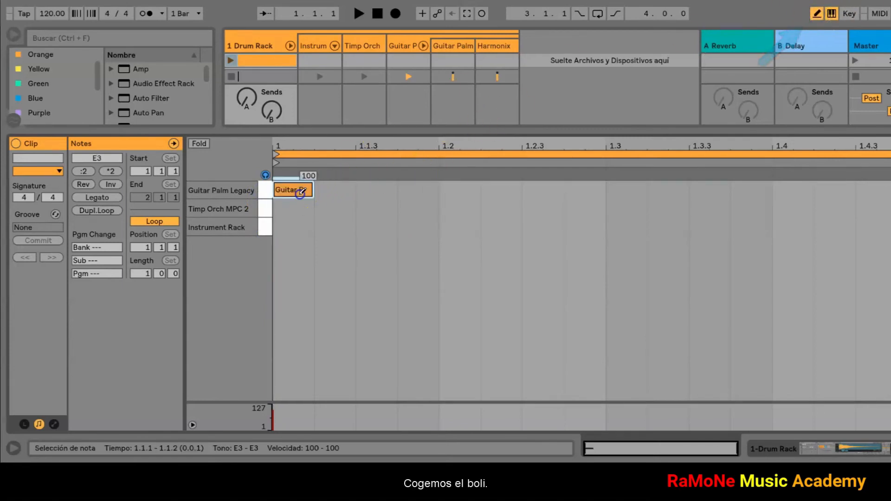
left_click(458, 190)
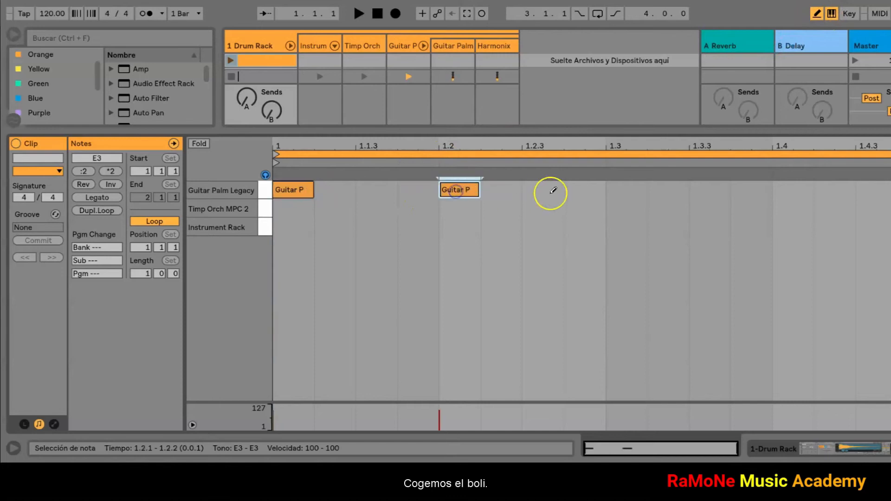
left_click(626, 207)
left_click(797, 227)
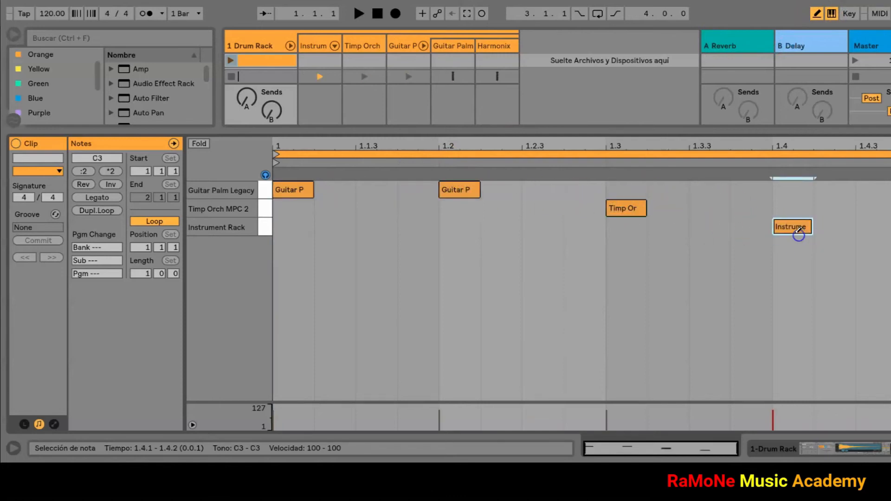
Play the clip and bring back the Drum Rack track's devices while it loops
left_click(243, 52)
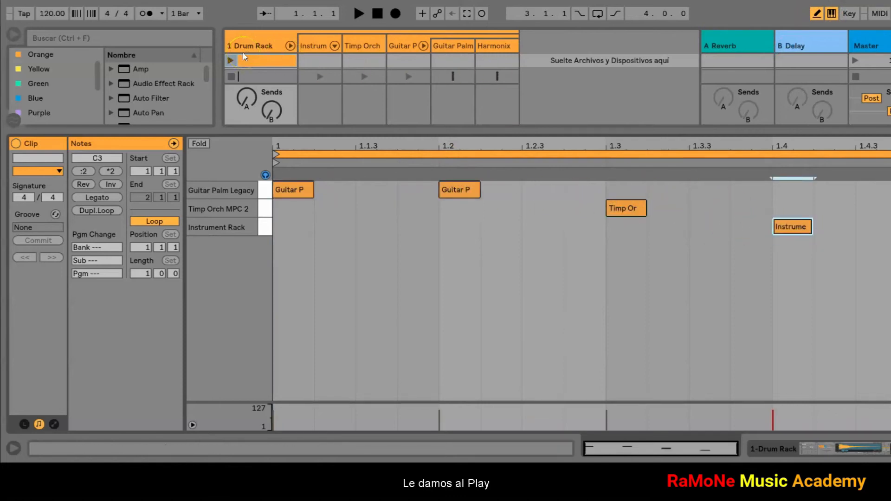
left_click(360, 15)
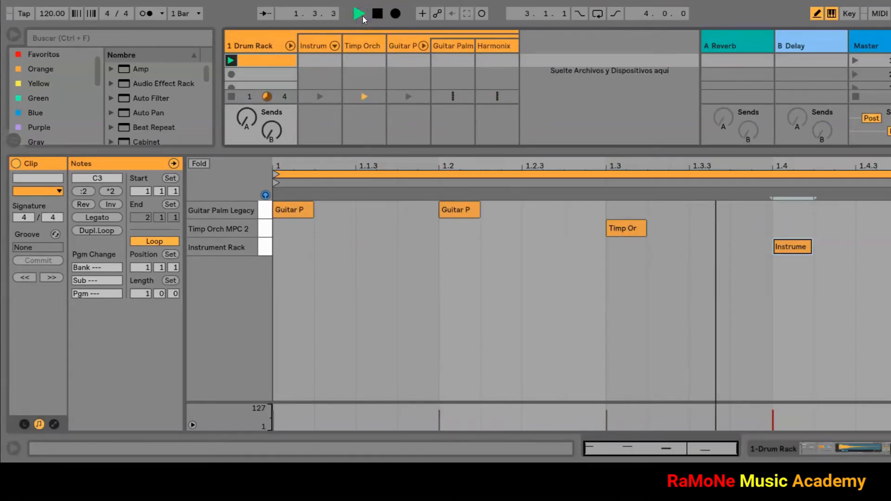
left_click(332, 14)
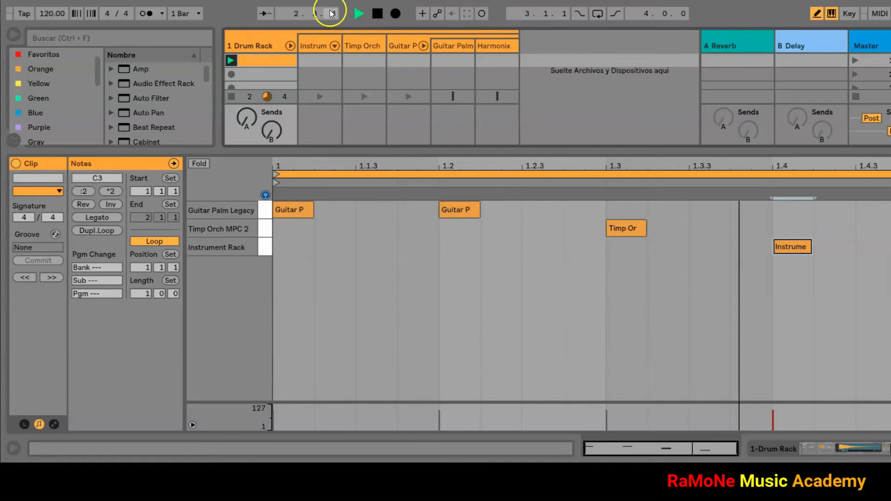
left_click(273, 41)
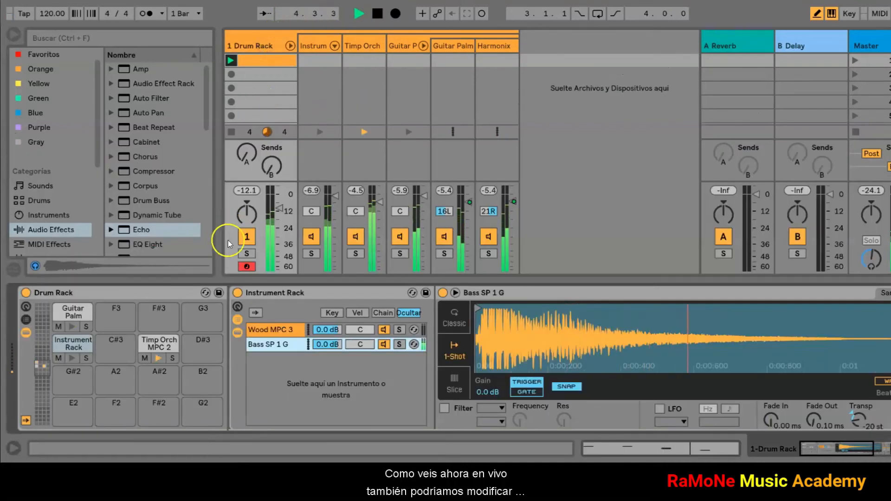
Transpose the C3 pad's Bass SP 1 G sound to -8 st during playback
left_click(68, 347)
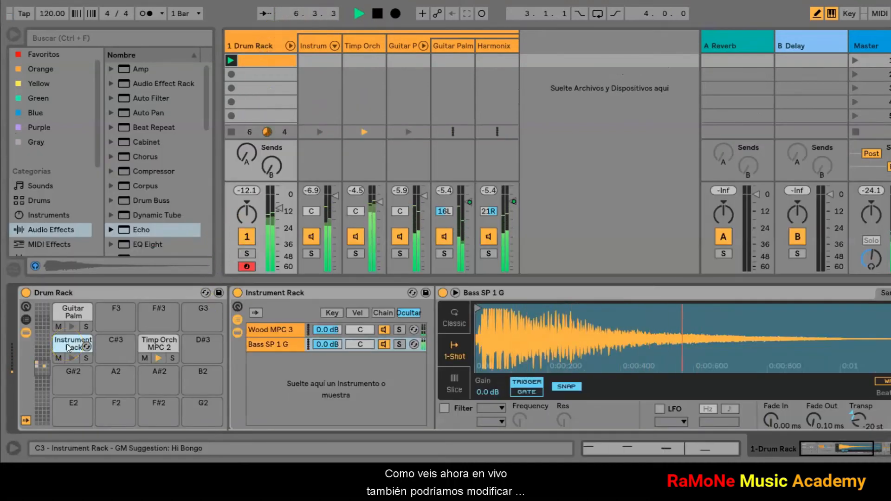
left_click_drag(69, 347, 113, 348)
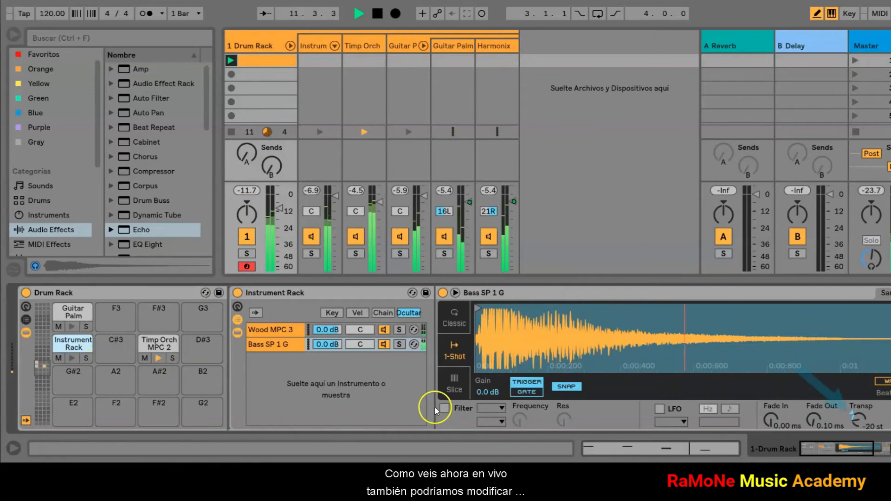
left_click_drag(858, 421, 858, 415)
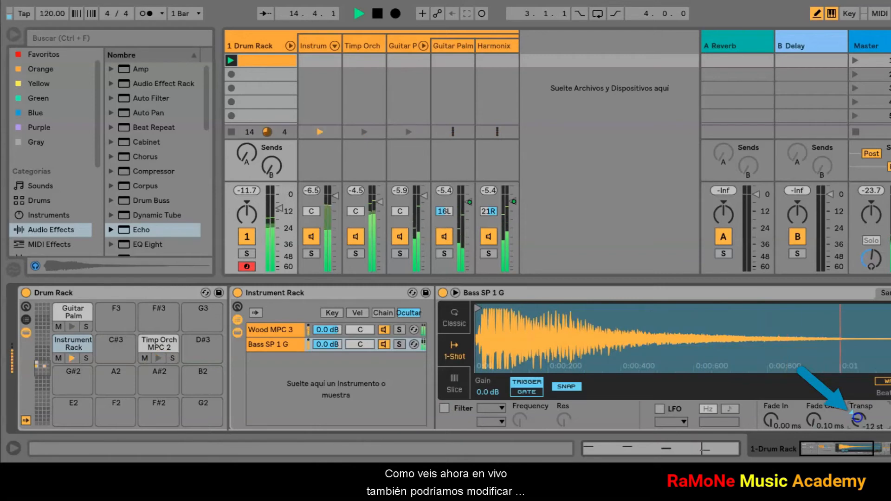
left_click_drag(858, 415, 858, 422)
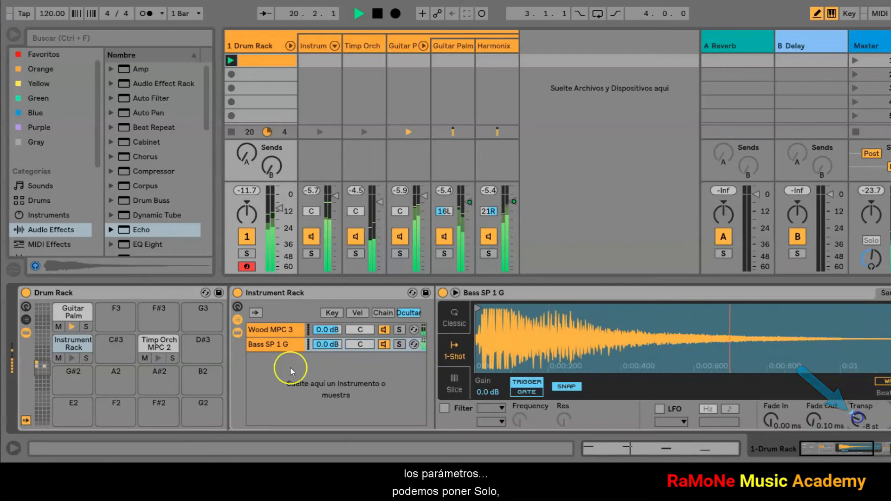
Transpose Wood MPC 3 to -14 st and turn on its filter with a frequency of 563 Hz and resonance of 75 %
left_click(275, 333)
left_click(445, 410)
left_click_drag(519, 417, 566, 414)
left_click_drag(516, 419, 515, 422)
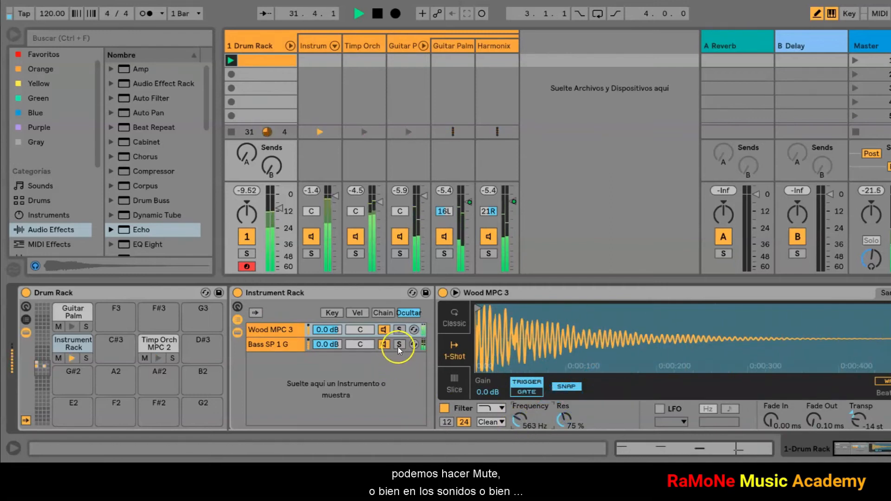
Try soloing and muting the Wood MPC 3 chain within the Instrument Rack, and reactivate it
left_click(399, 329)
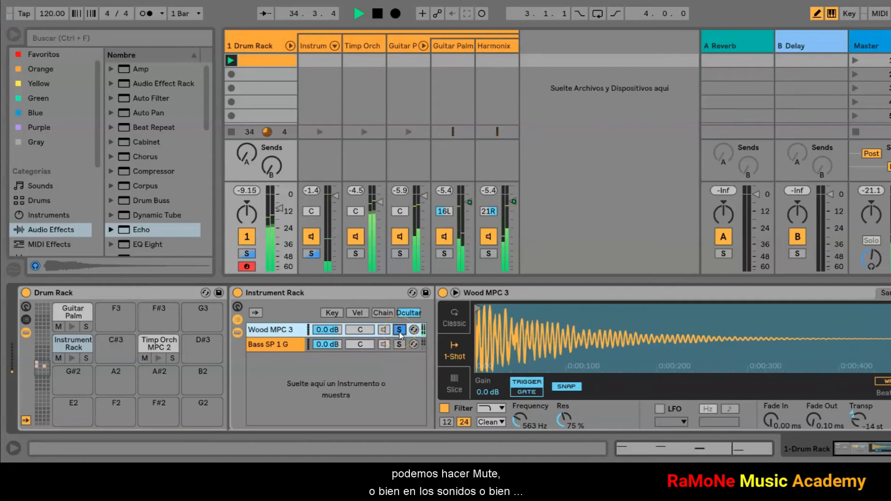
left_click(399, 330)
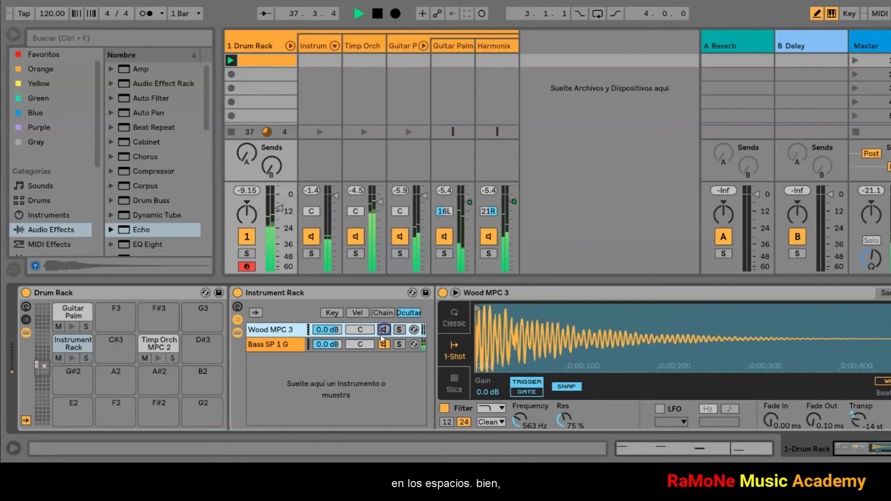
left_click(245, 332)
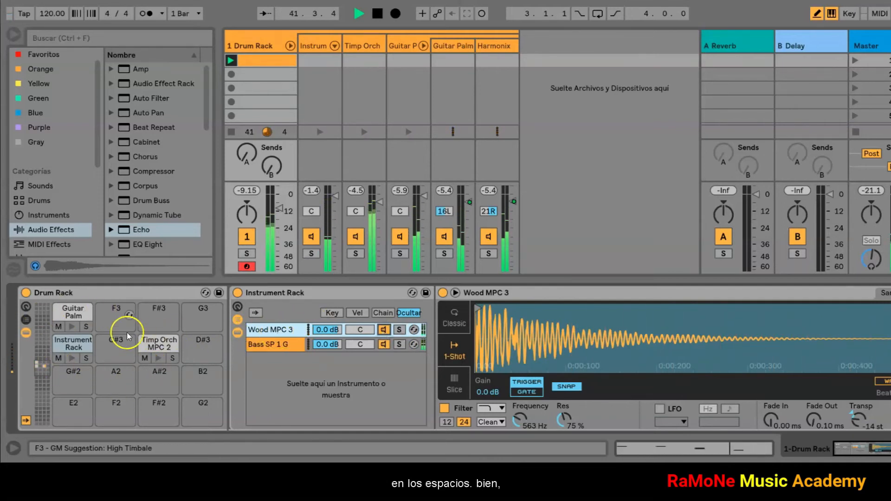
Try soloing the Instrument Rack and Timp Orch MPC 2 pads in the Drum Rack, clear the solo, and stop playback
left_click(85, 358)
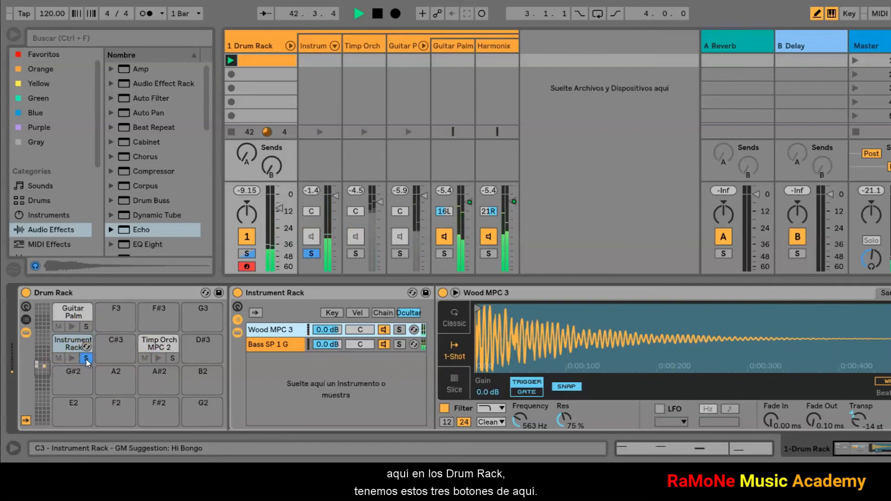
left_click(172, 358)
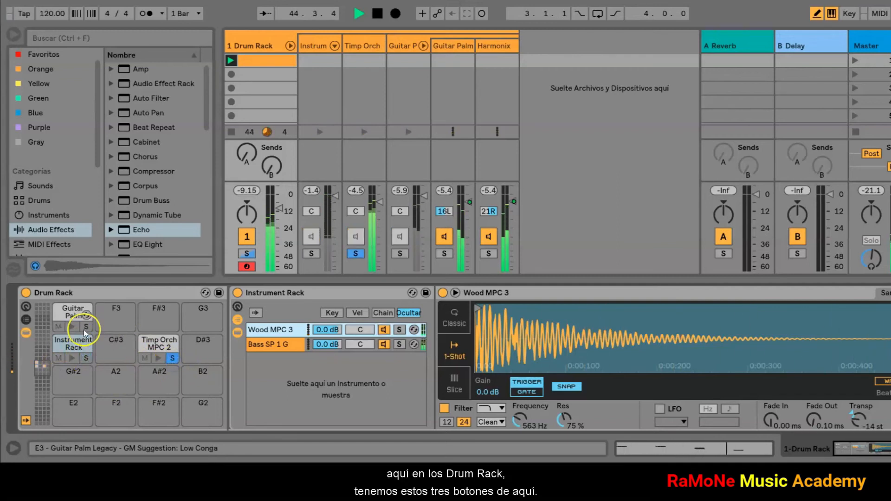
left_click(172, 358)
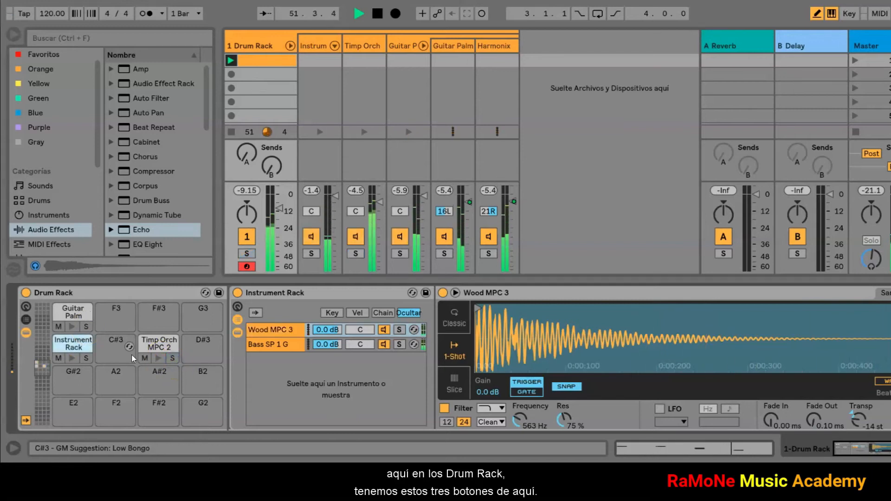
left_click(378, 14)
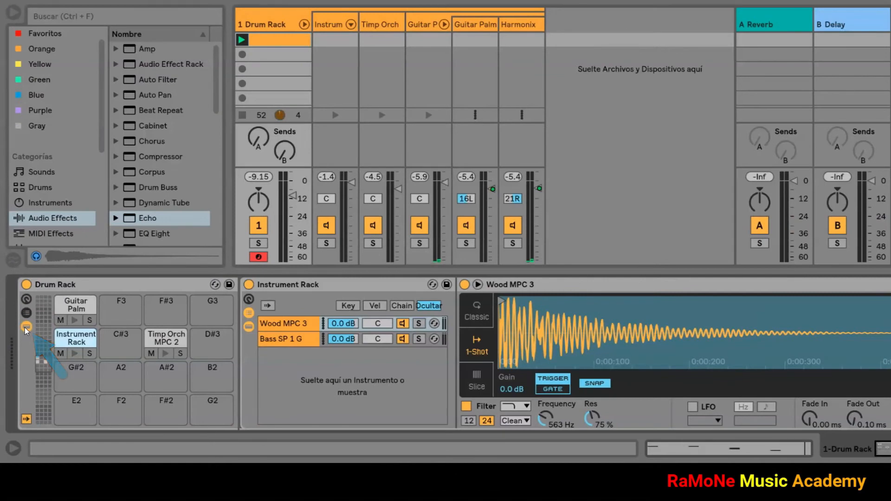
Show and hide the Drum Rack's pad devices, and check its chain list before hiding it again
left_click(74, 341)
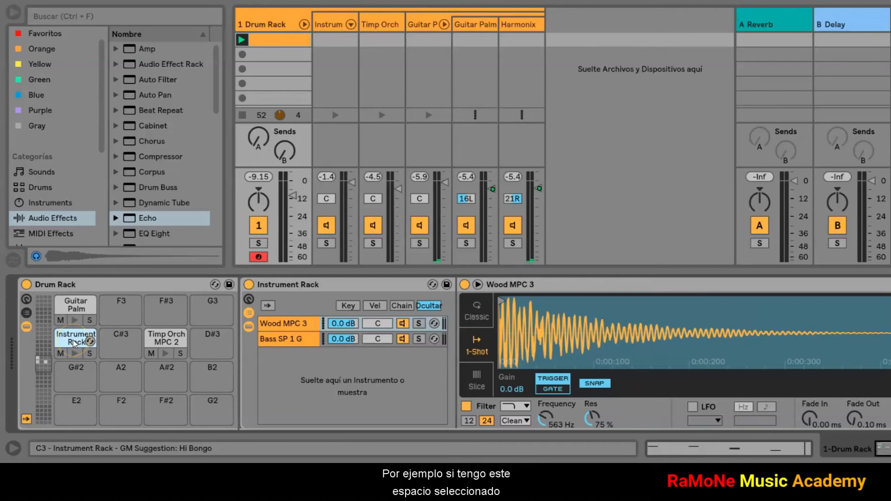
left_click(354, 301)
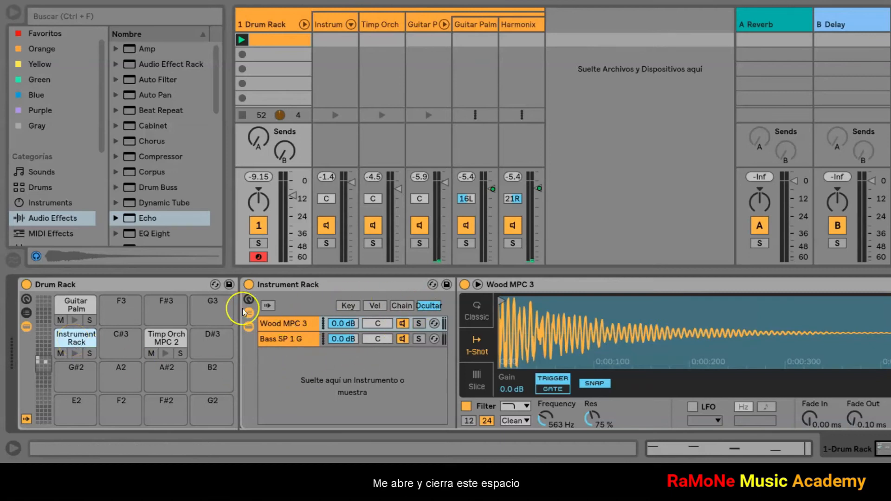
left_click(26, 327)
left_click(26, 327)
left_click(25, 328)
left_click(26, 328)
left_click(26, 327)
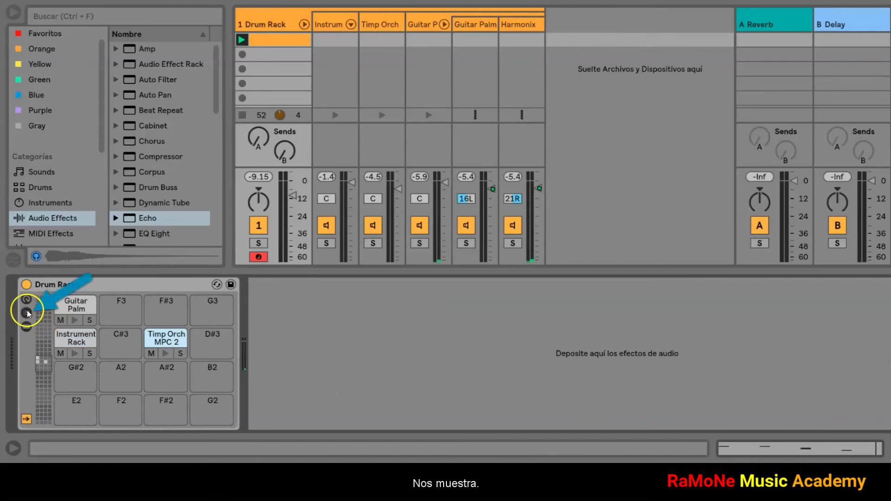
left_click(27, 313)
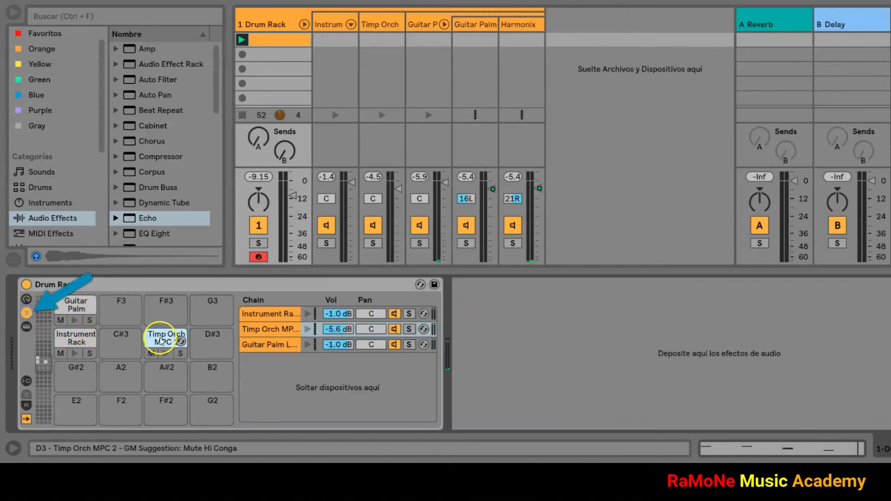
left_click(26, 313)
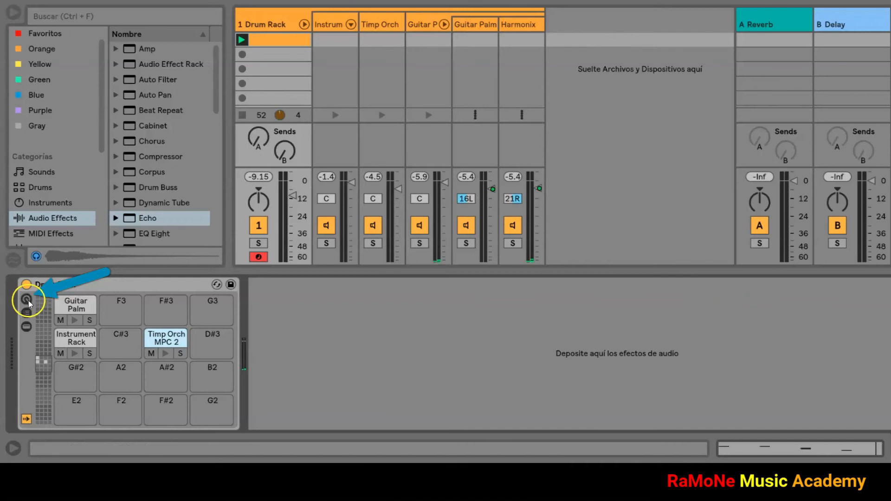
Show the Drum Rack's macro controls with Macro 1 turned to 73, and take a look at the macro mapping mode
left_click(27, 299)
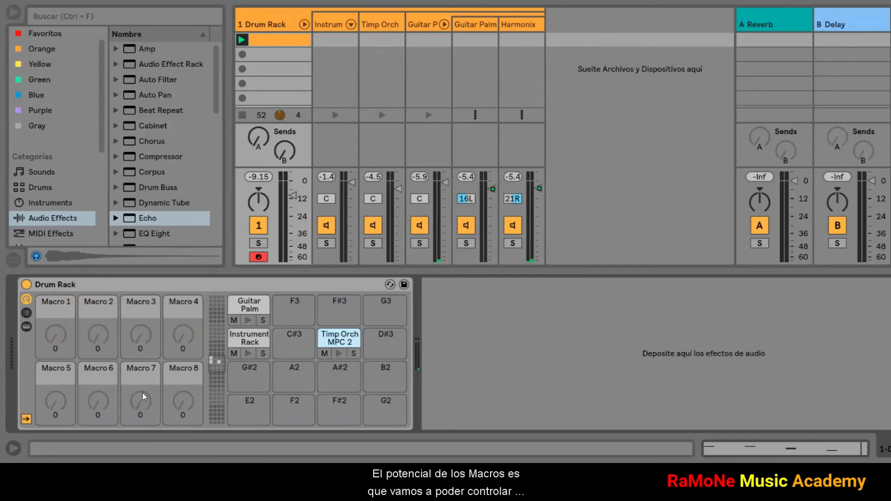
mouse_move(72, 343)
left_mouse_down()
mouse_move(72, 307)
mouse_move(72, 334)
left_mouse_up()
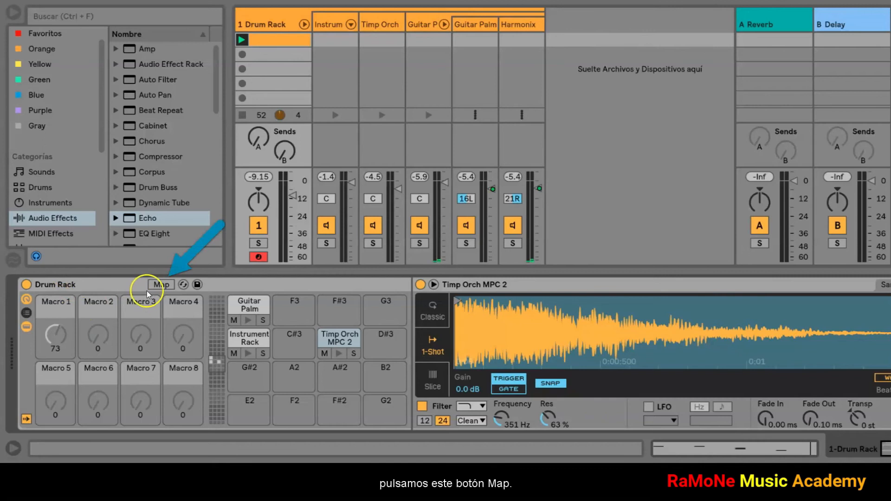
left_click(161, 284)
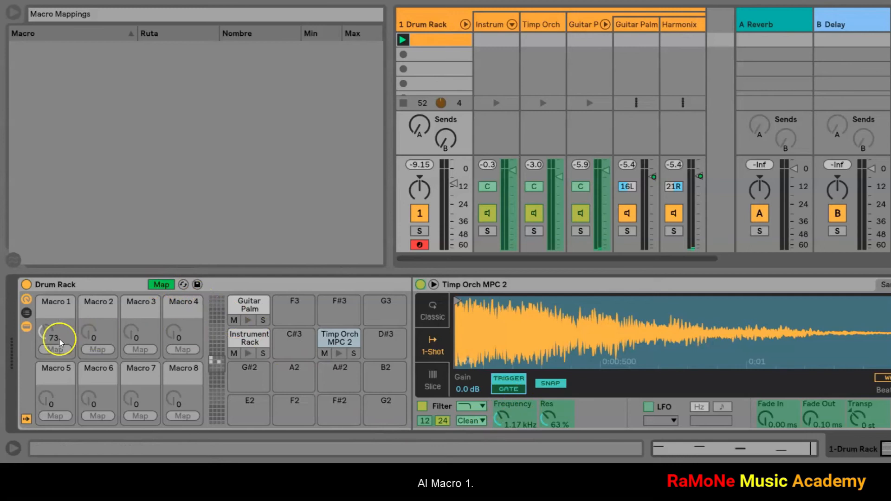
left_click(161, 284)
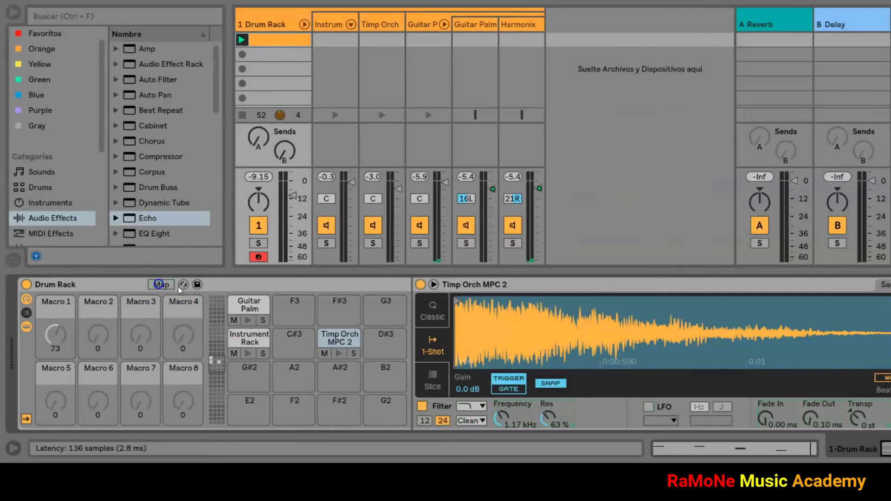
Map Timp Orch MPC 2's filter frequency to Macro 1 and turn the macro to 345 Hz
right_click(505, 419)
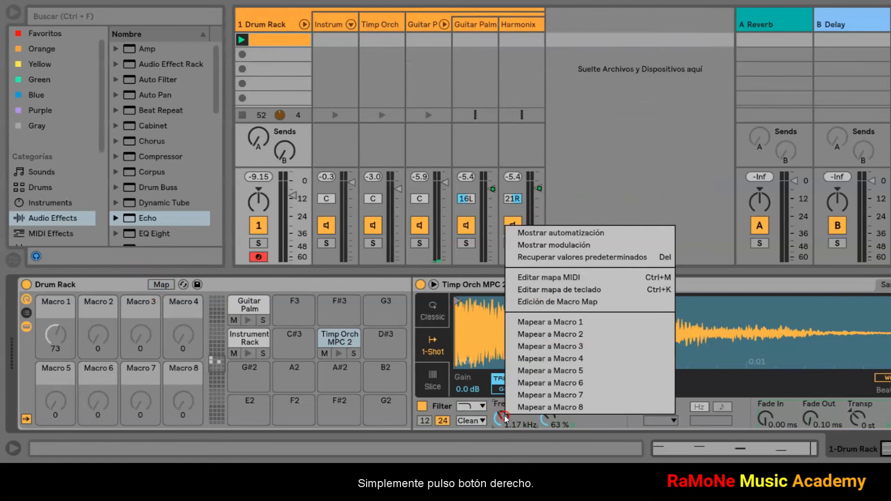
left_click(534, 323)
left_click_drag(52, 339, 52, 341)
mouse_move(52, 339)
left_mouse_down()
mouse_move(56, 313)
mouse_move(57, 344)
mouse_move(57, 320)
mouse_move(57, 334)
left_mouse_up()
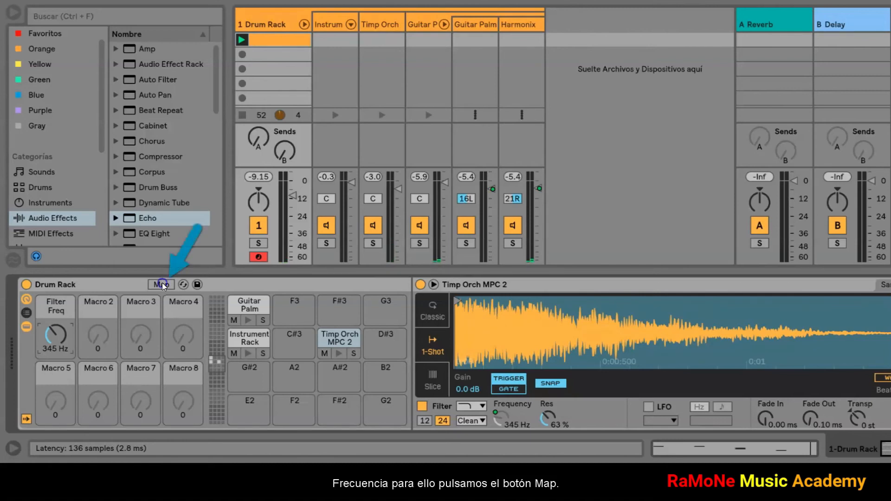
Limit the Filter Freq macro mapping to a minimum of 79.9 Hz and maximum of 3.81 kHz, and turn the macro to 653 Hz
left_click(162, 284)
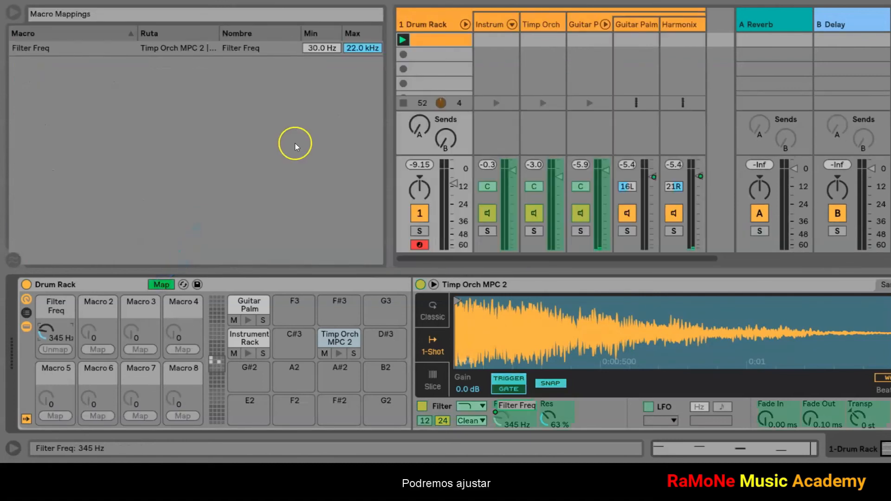
left_click(316, 48)
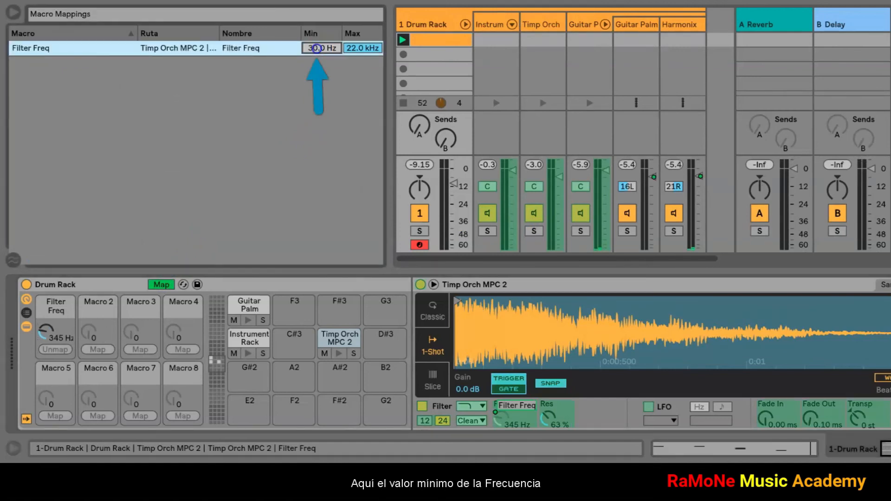
mouse_move(317, 48)
left_mouse_down()
mouse_move(359, 51)
mouse_move(358, 60)
mouse_move(359, 51)
left_mouse_up()
left_click_drag(46, 331, 53, 333)
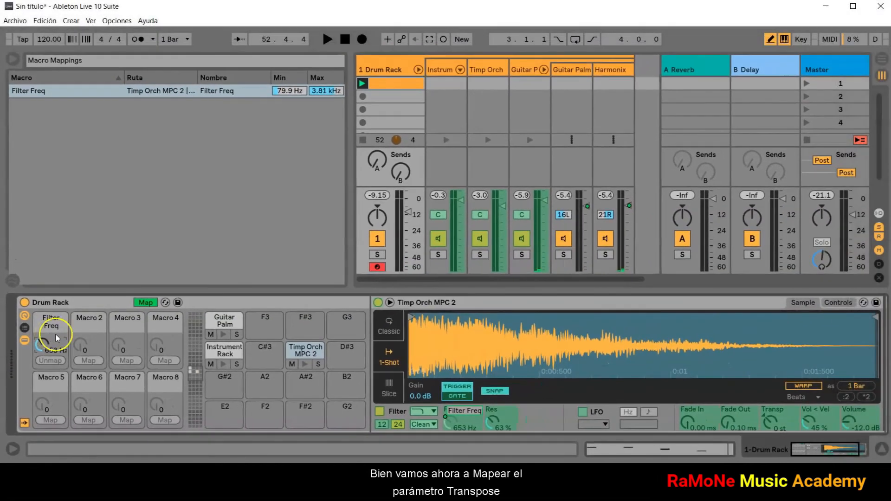
Leave macro mapping mode and also map Timp Orch MPC 2's Transpose parameter to the Filter Freq macro
key("ctrl+m")
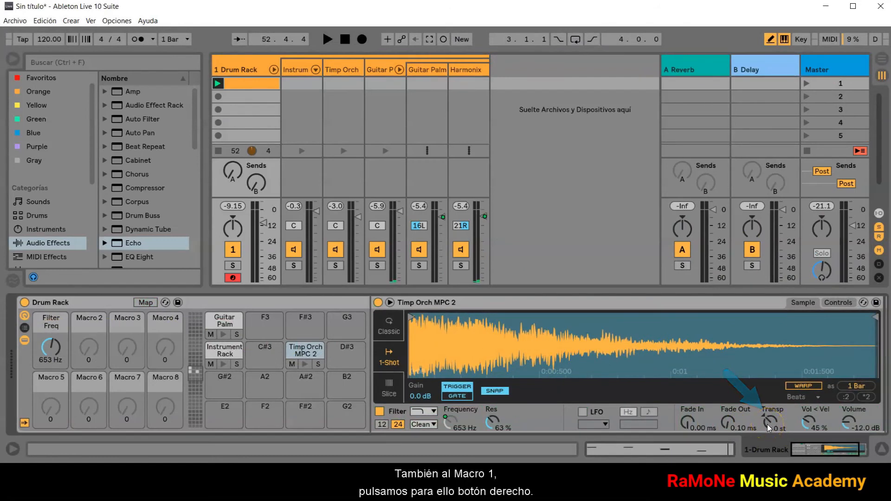
right_click(768, 427)
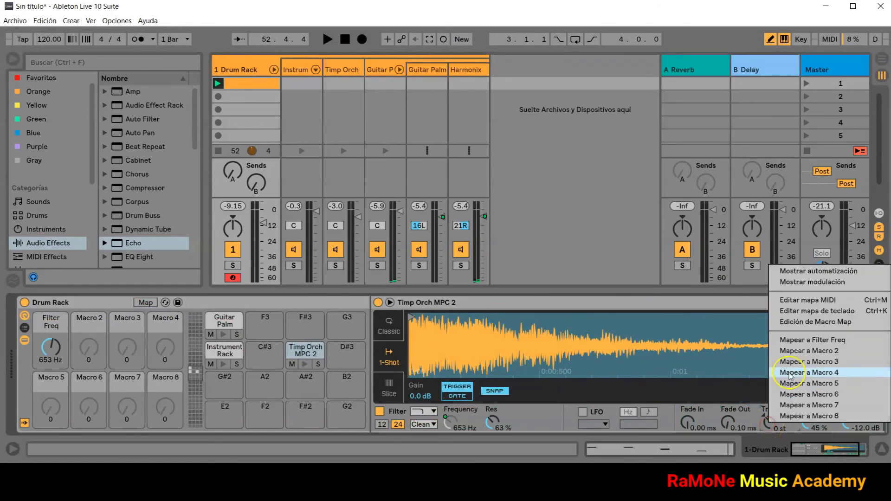
left_click(796, 342)
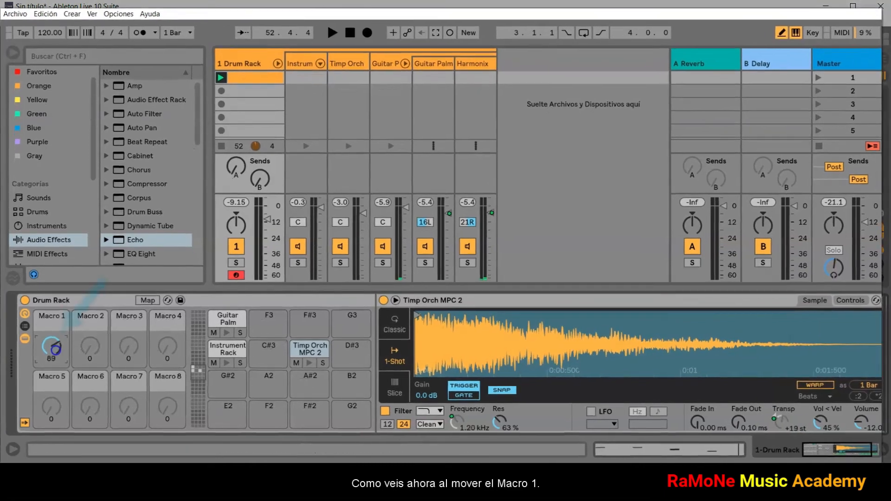
Turn Macro 1 up to 127 and back down to 45, and play the clip briefly
left_click_drag(51, 346, 56, 315)
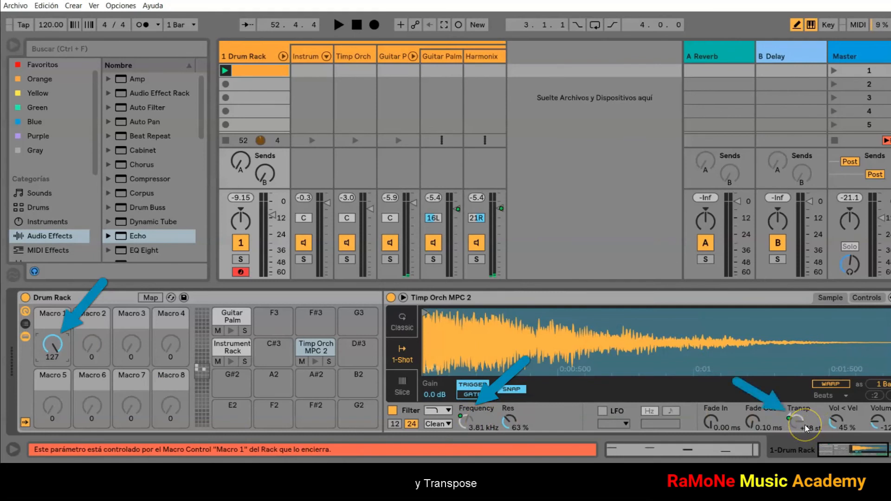
mouse_move(49, 343)
left_mouse_down()
mouse_move(49, 366)
mouse_move(48, 332)
left_mouse_up()
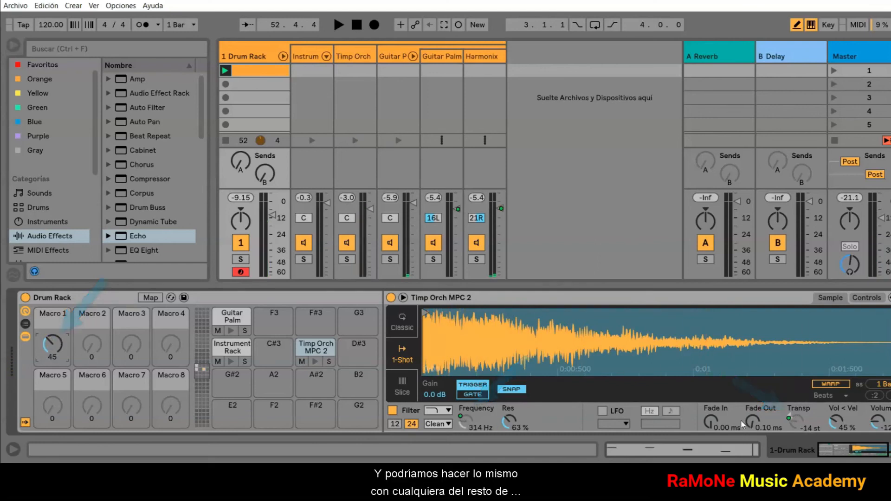
left_click(784, 420)
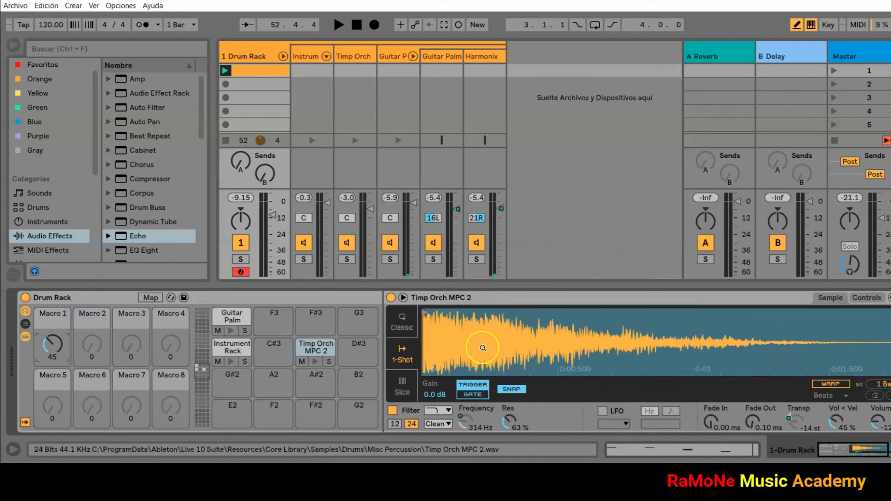
left_click(356, 25)
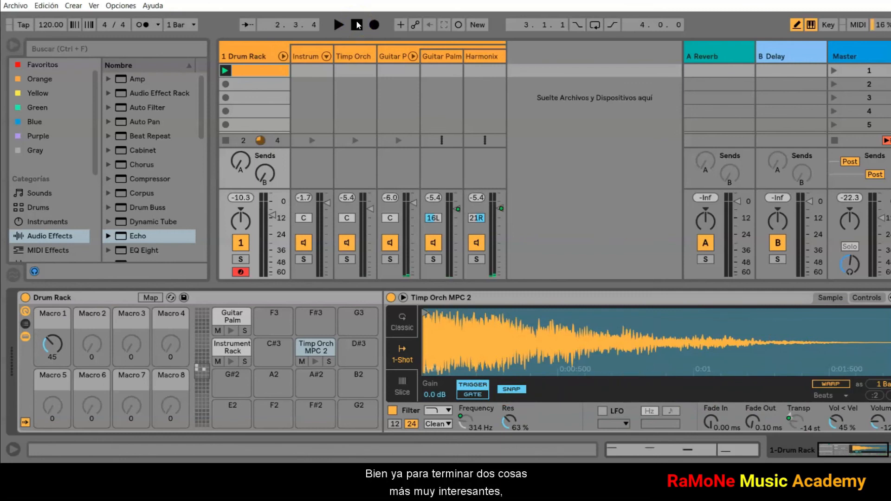
Examine which Drum Rack macros and other controls can be assigned in MIDI map mode, and leave the mode
left_click(858, 26)
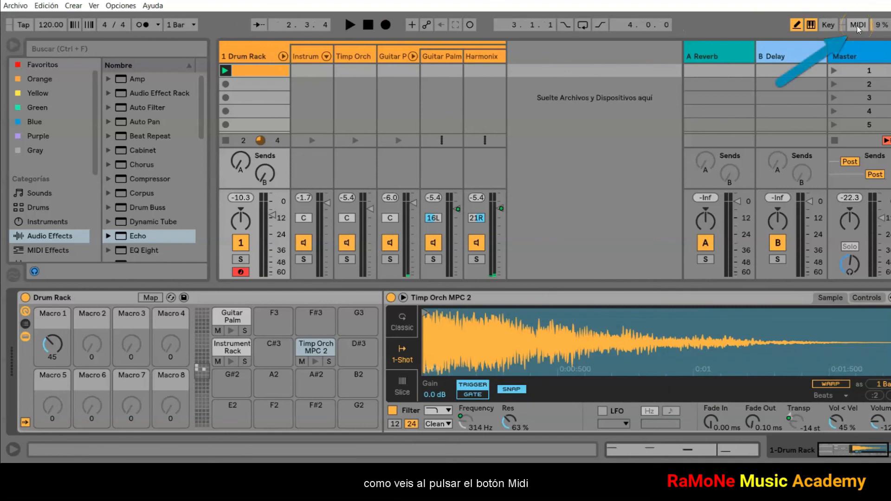
left_click(858, 27)
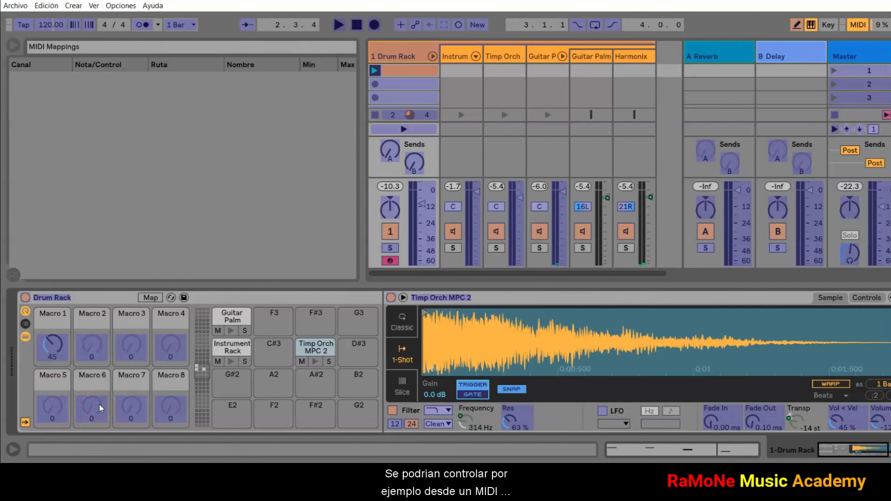
left_click_drag(101, 408, 121, 419)
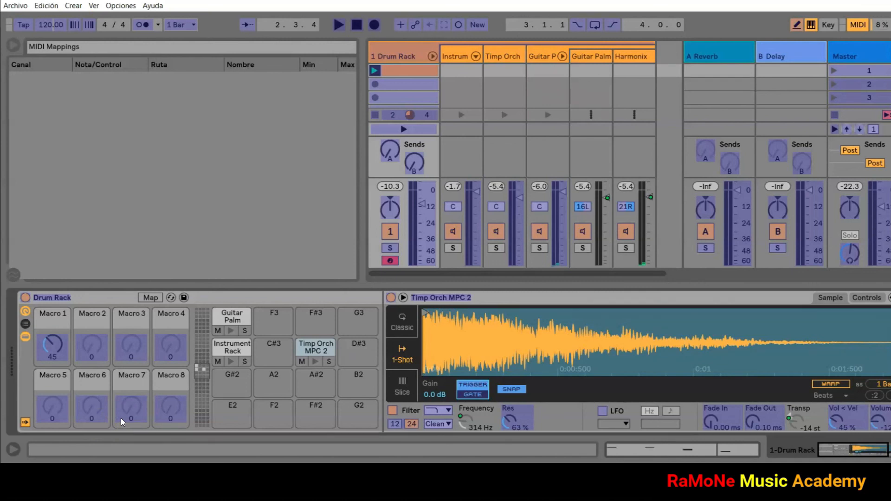
left_click(849, 24)
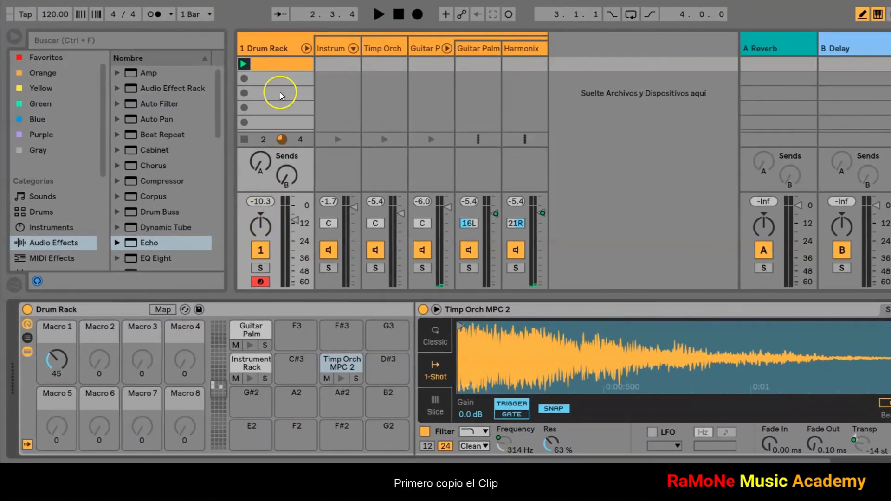
Copy the Drum Rack clip from Session View and paste it at bar 1 of the same track in Arrangement View
right_click(278, 64)
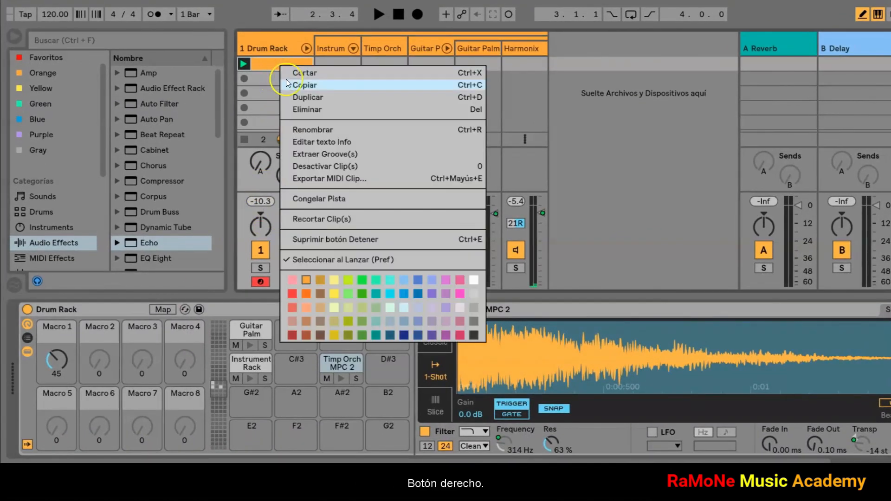
left_click(303, 86)
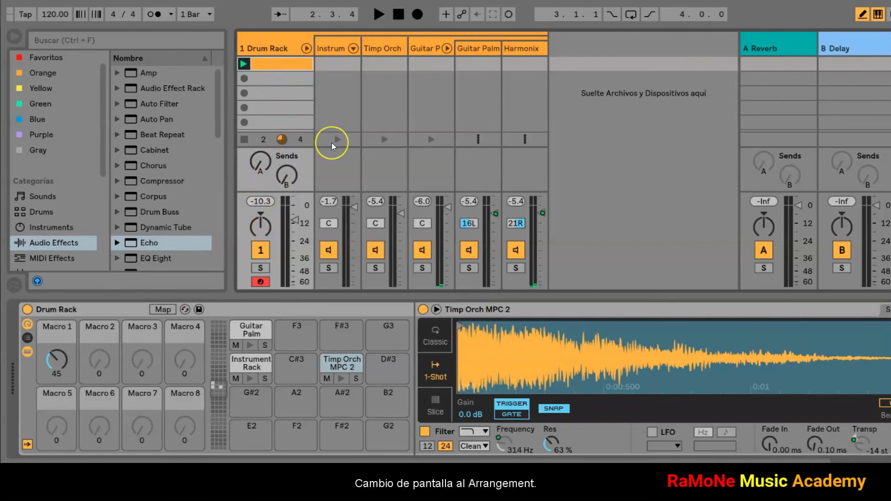
key("Tab")
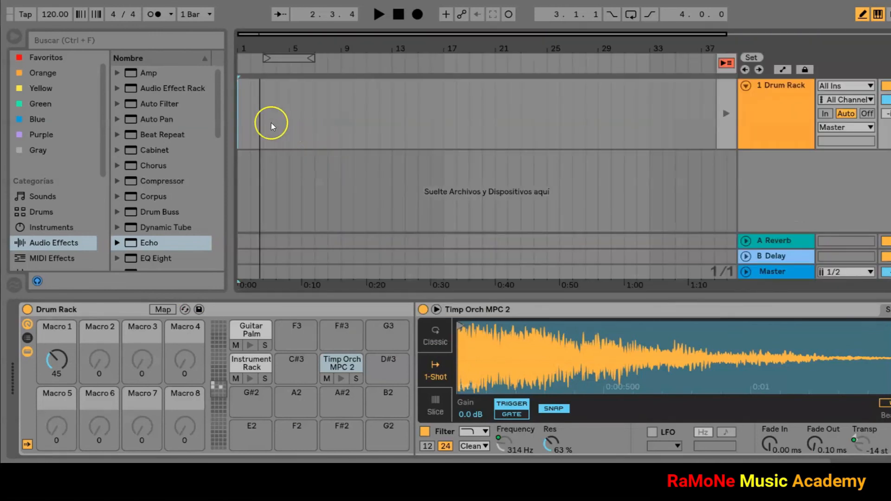
right_click(239, 111)
left_click(262, 117)
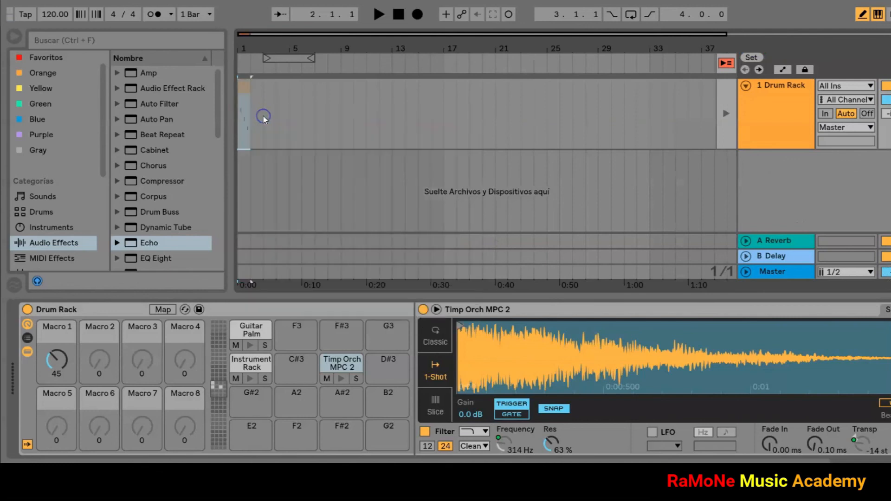
Extend the pasted clip to four bars and loop the arrangement over bars 1 to 4
left_click_drag(249, 85, 285, 89)
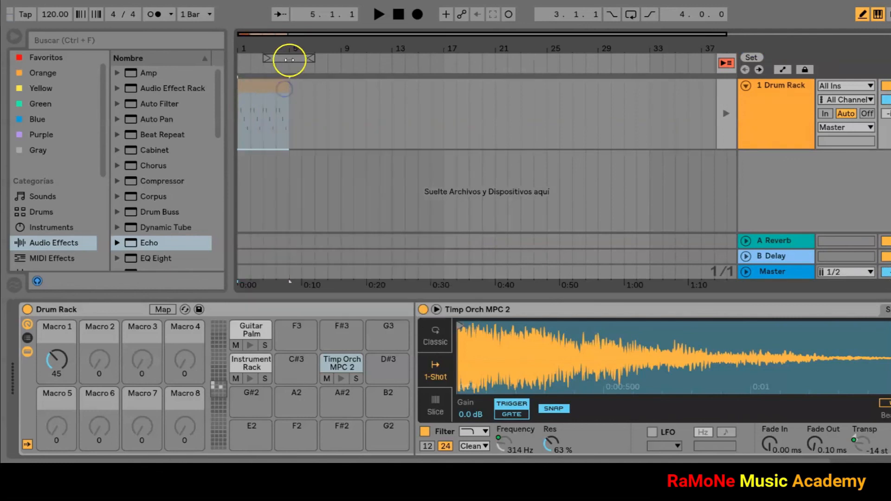
key("ctrl+l")
left_click(631, 15)
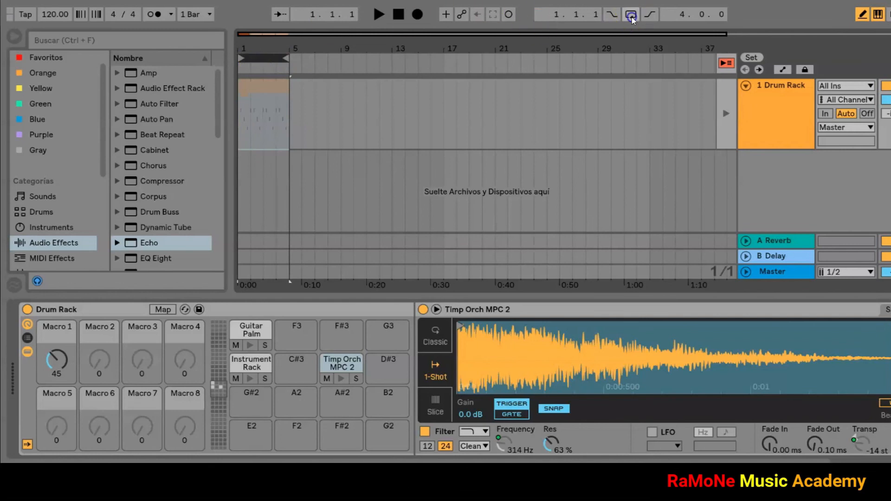
Return the Drum Rack track to arrangement playback and show its automation for Macro 1
left_click(726, 63)
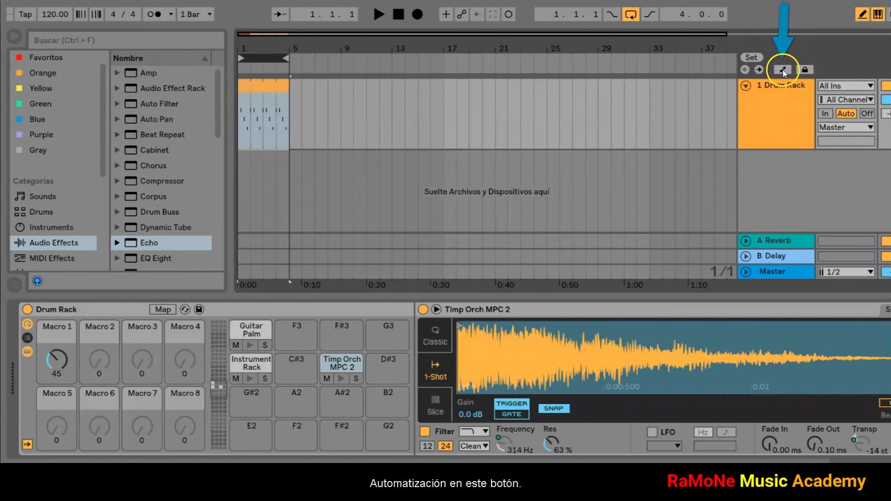
left_click(783, 71)
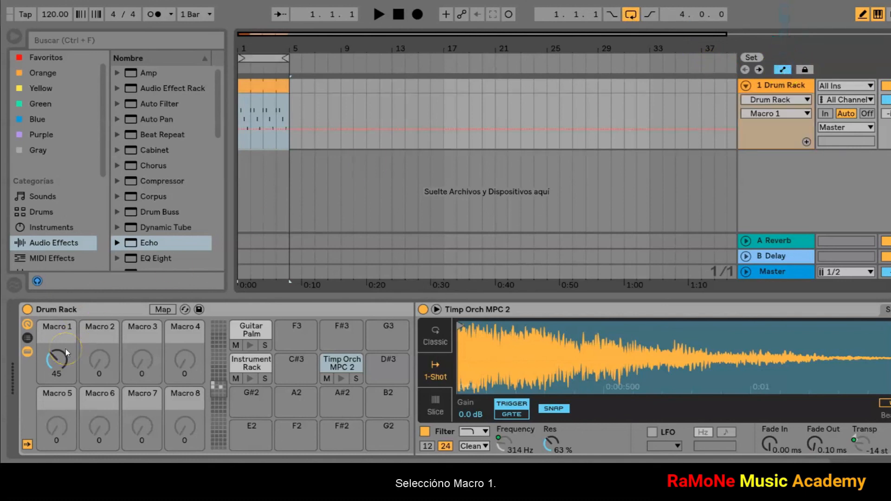
left_click(61, 361)
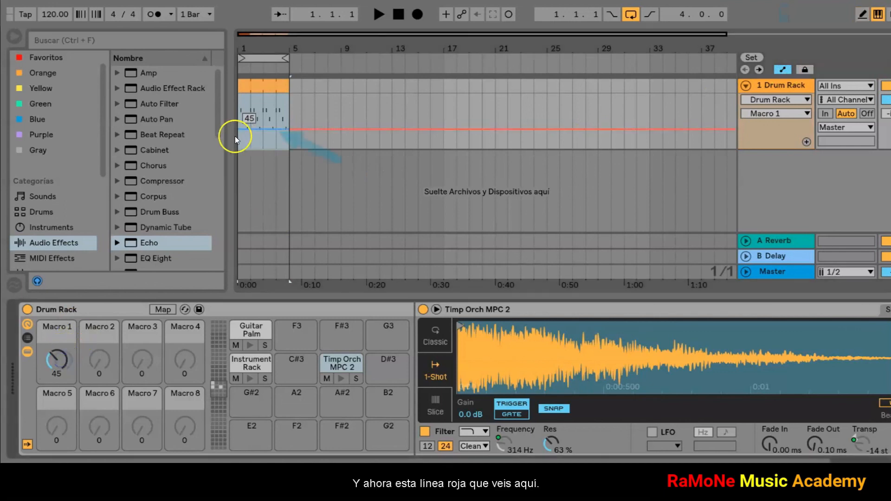
Shape Macro 1 automation over the four-bar clip, rising from 45 to a peak near bar 3 and falling back to 45, and play the loop
left_click(269, 130)
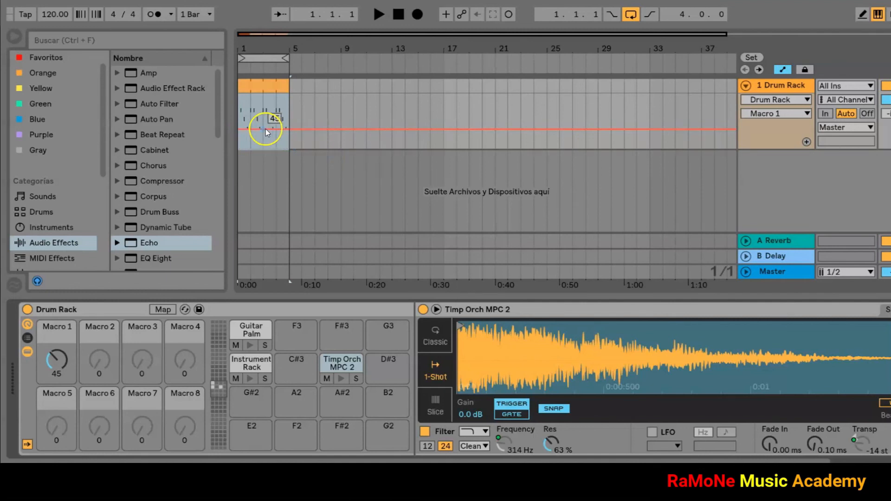
left_click(263, 129)
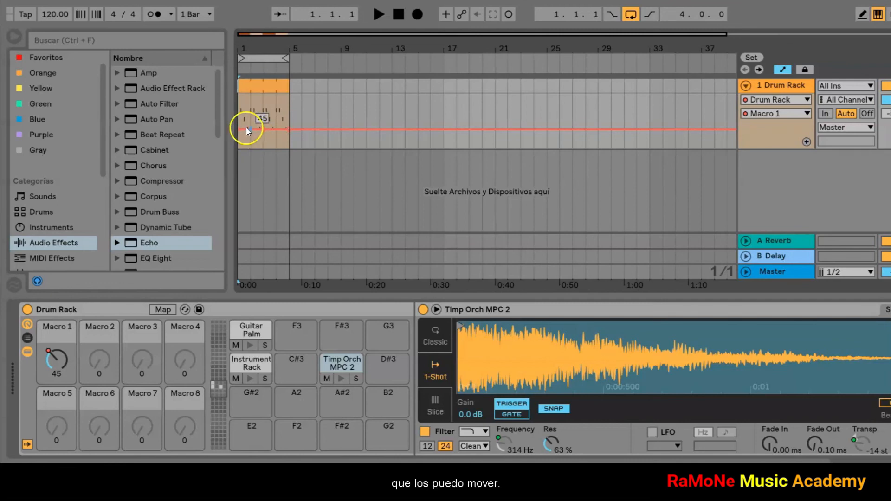
left_click_drag(263, 129, 263, 97)
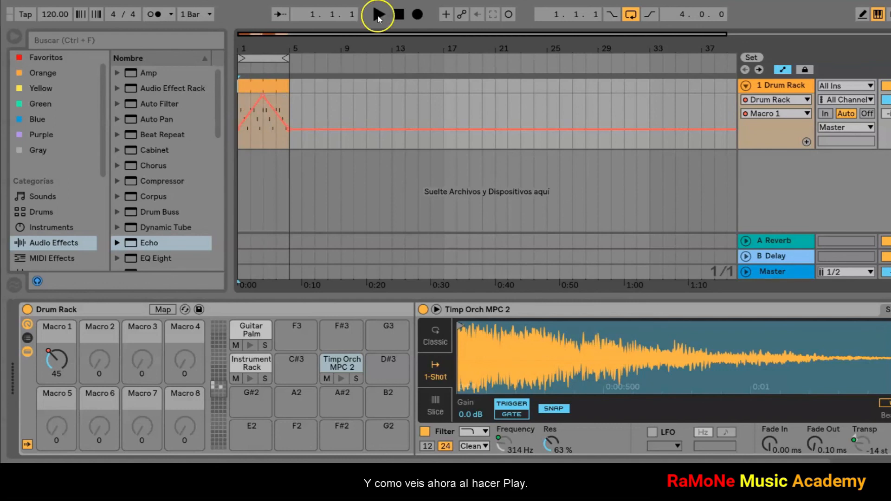
left_click(377, 17)
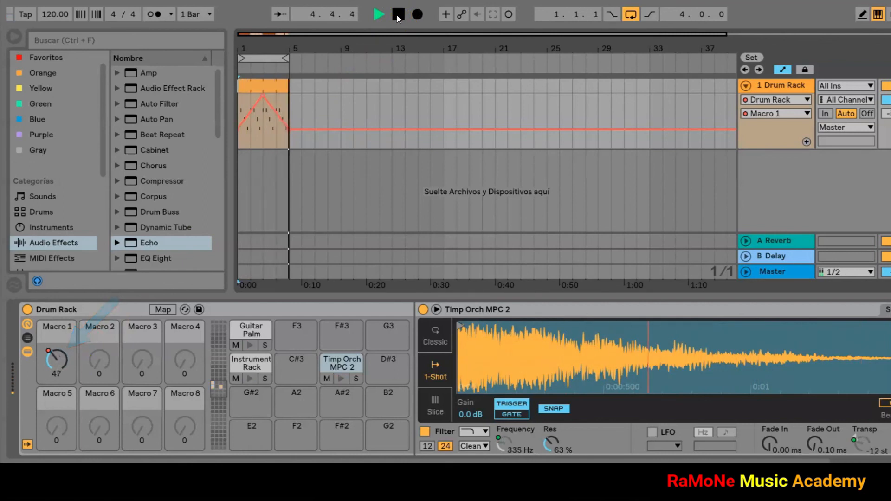
left_click(398, 15)
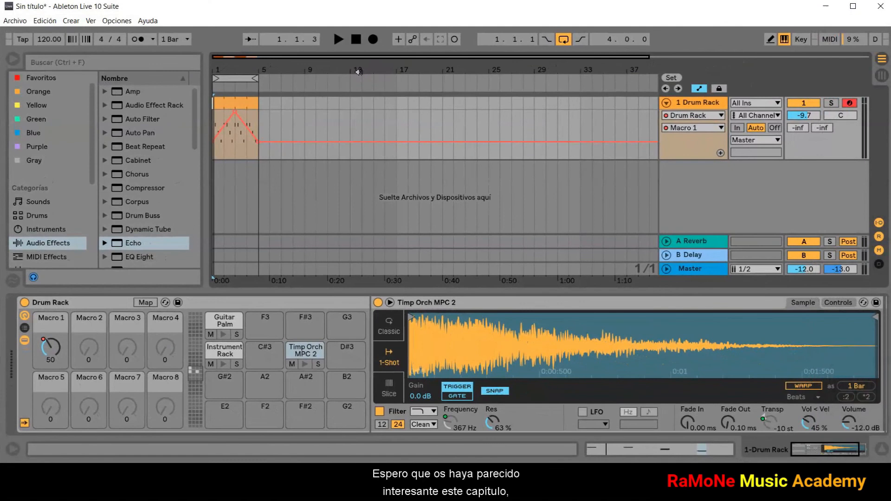